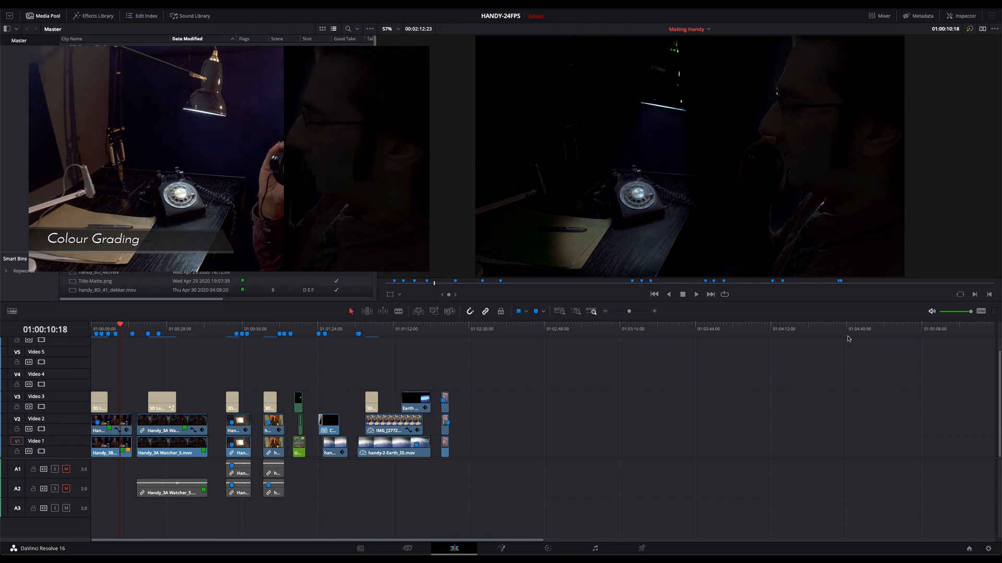
Compare the phone shot with and without its grades, and scrub the timeline between the title and 01:00:09:02
left_click(969, 29)
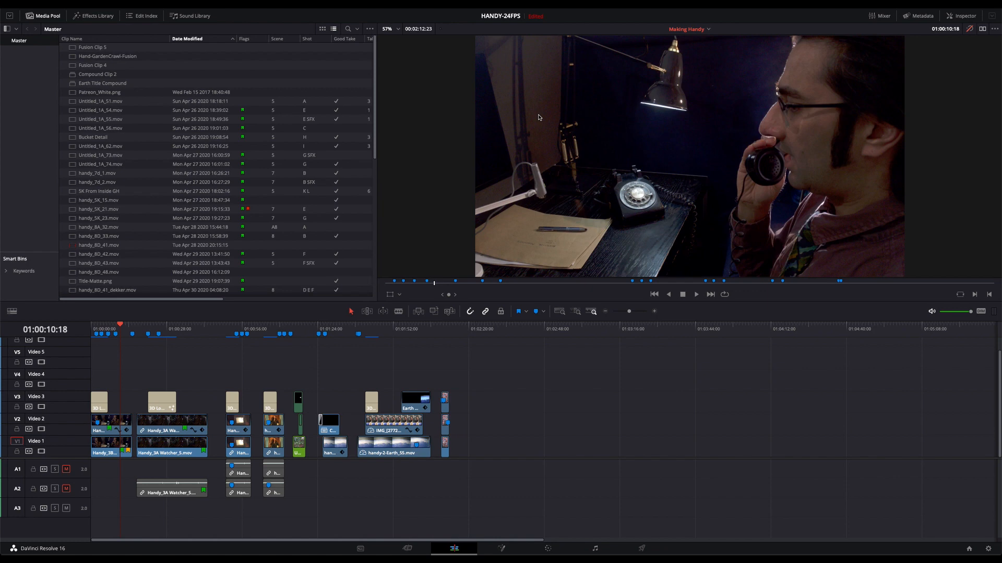
left_click(969, 30)
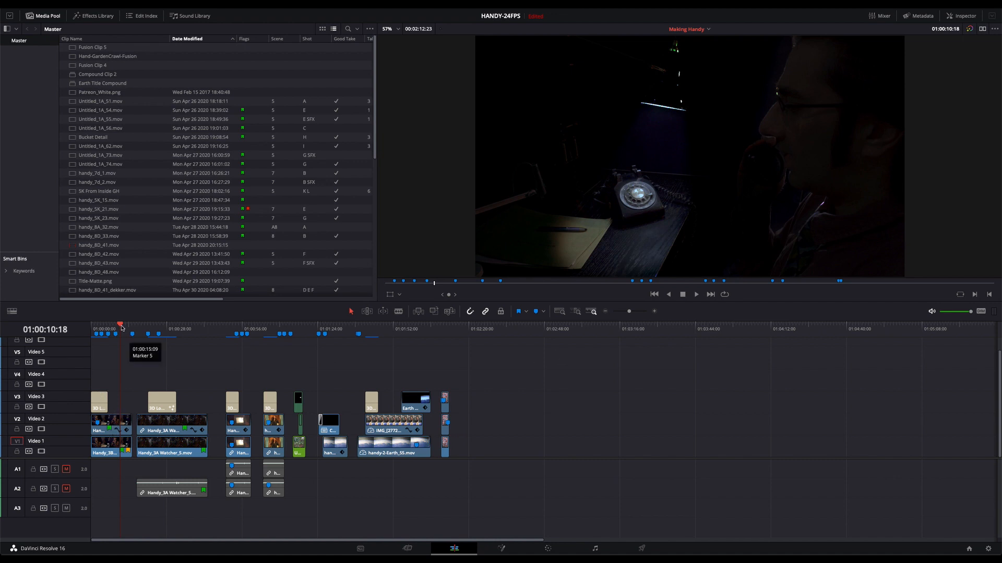
mouse_move(119, 326)
left_mouse_down()
mouse_move(92, 324)
mouse_move(101, 324)
left_mouse_up()
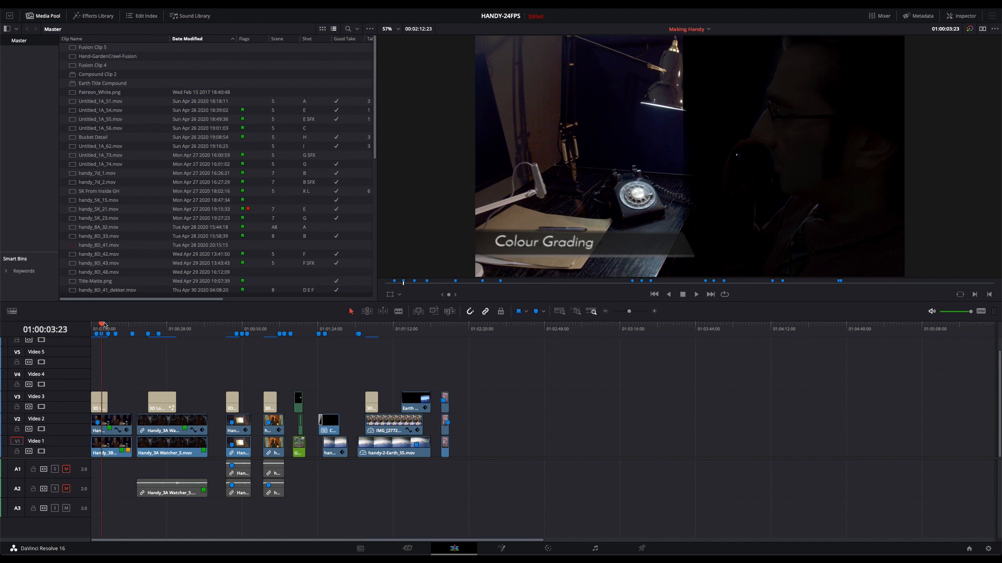
left_click_drag(104, 324, 118, 325)
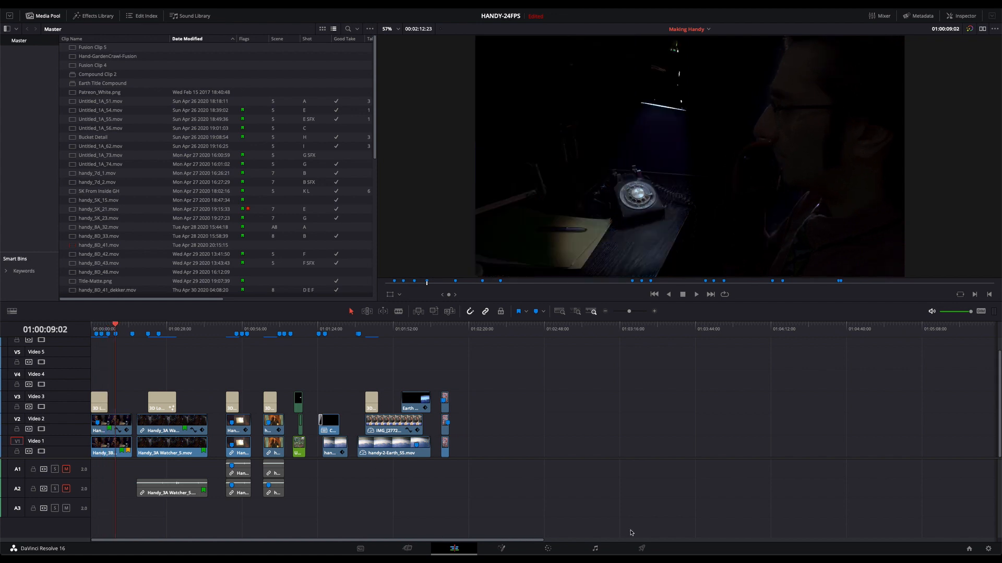
Open the Color page on clip 02 at 01:00:09:12 and bypass all of its grades
left_click(548, 547)
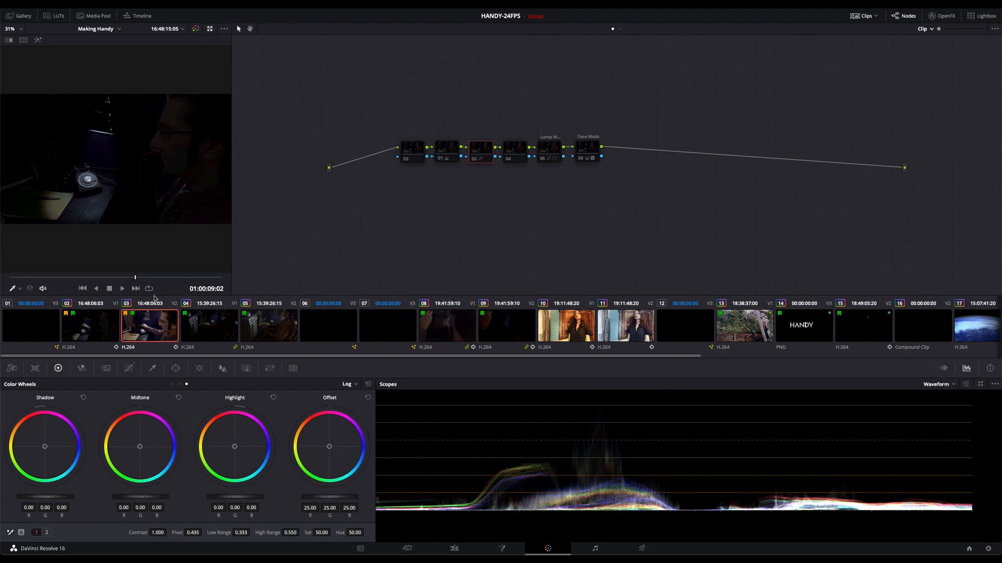
key("Up")
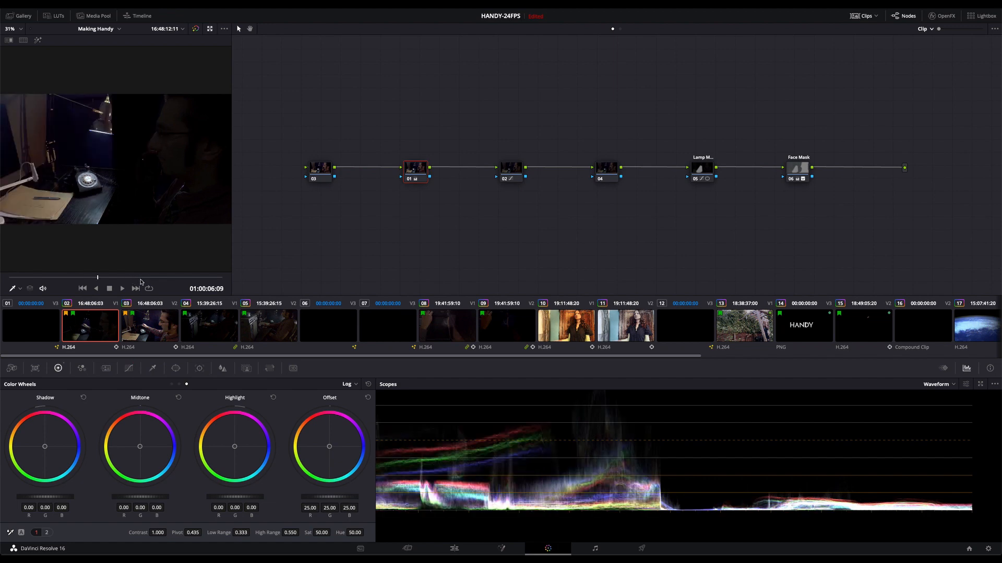
left_click(140, 278)
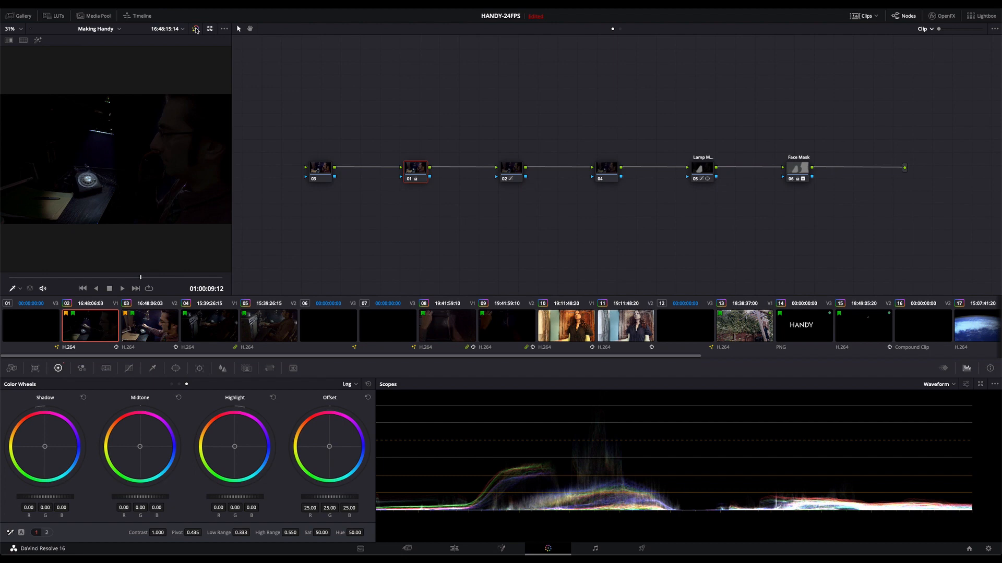
left_click(196, 29)
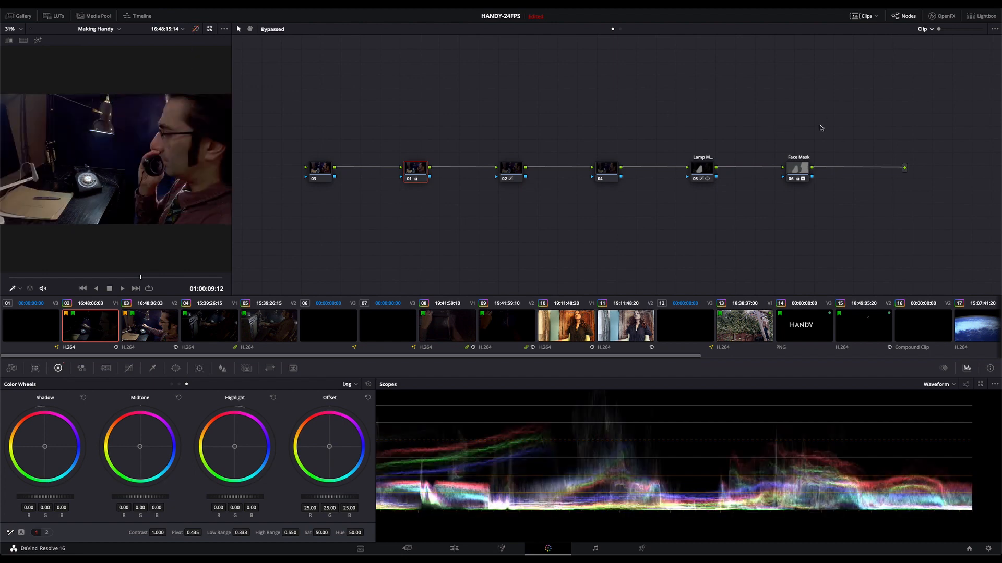
Disable the Face Mask, Lamp Mask, 04, 02 and 01 nodes, and switch the grade bypass off
left_click_drag(820, 127, 320, 222)
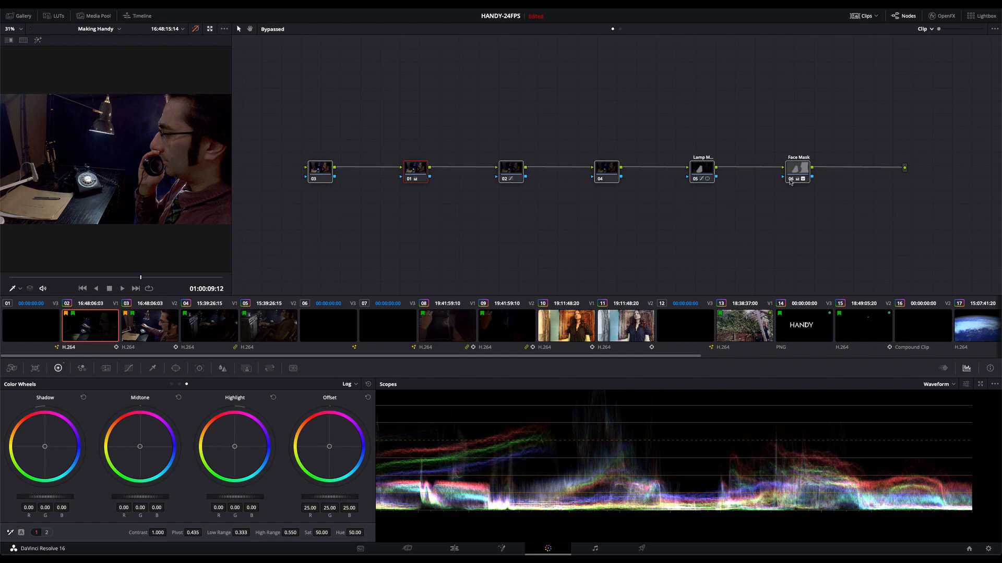
left_click(790, 181)
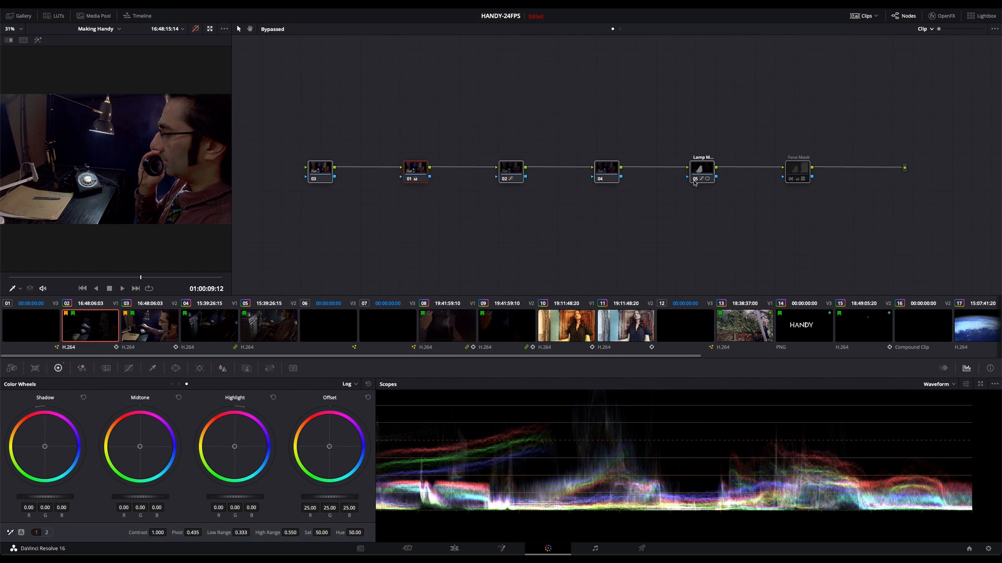
left_click(694, 180)
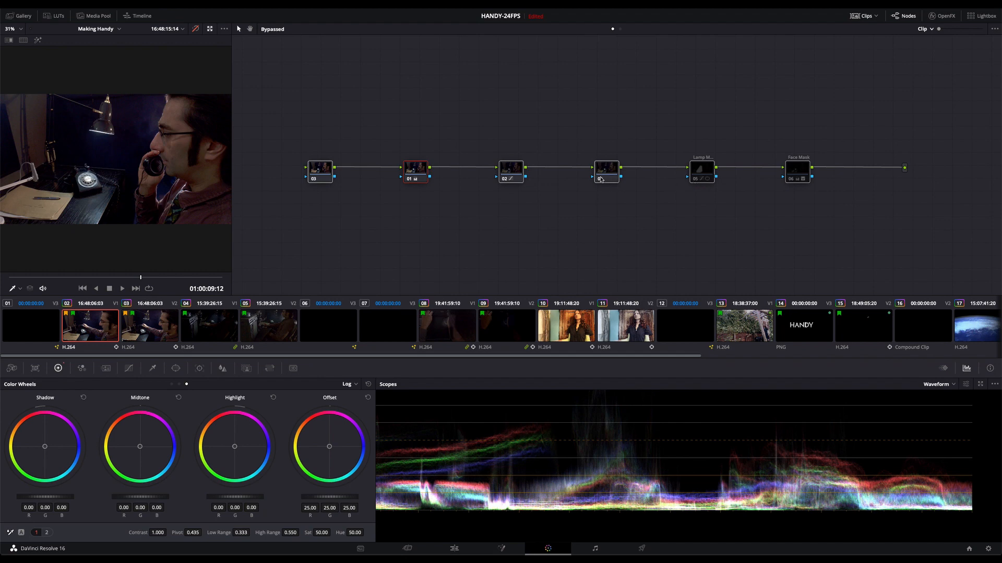
left_click(600, 179)
left_click(505, 180)
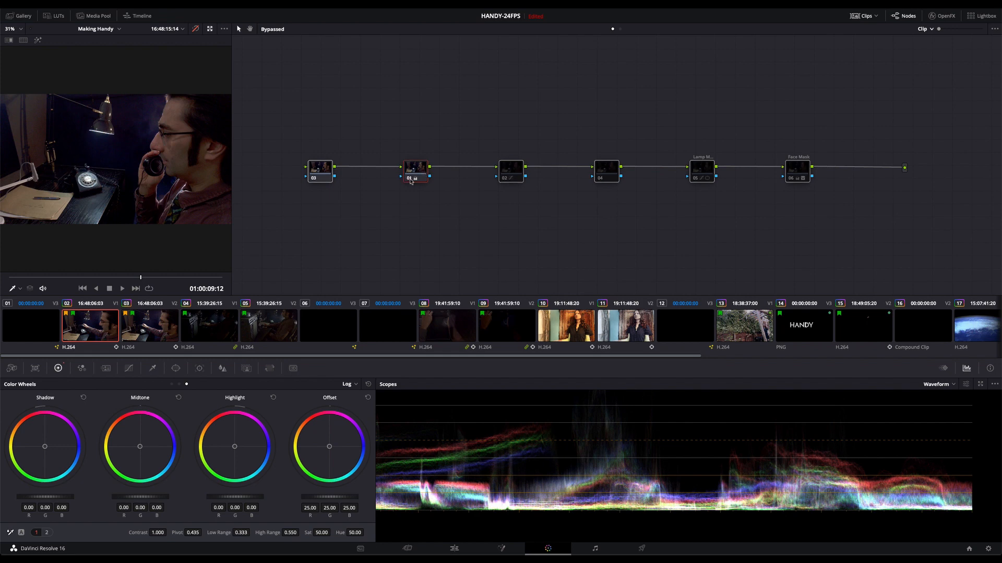
left_click(411, 179)
right_click(409, 181)
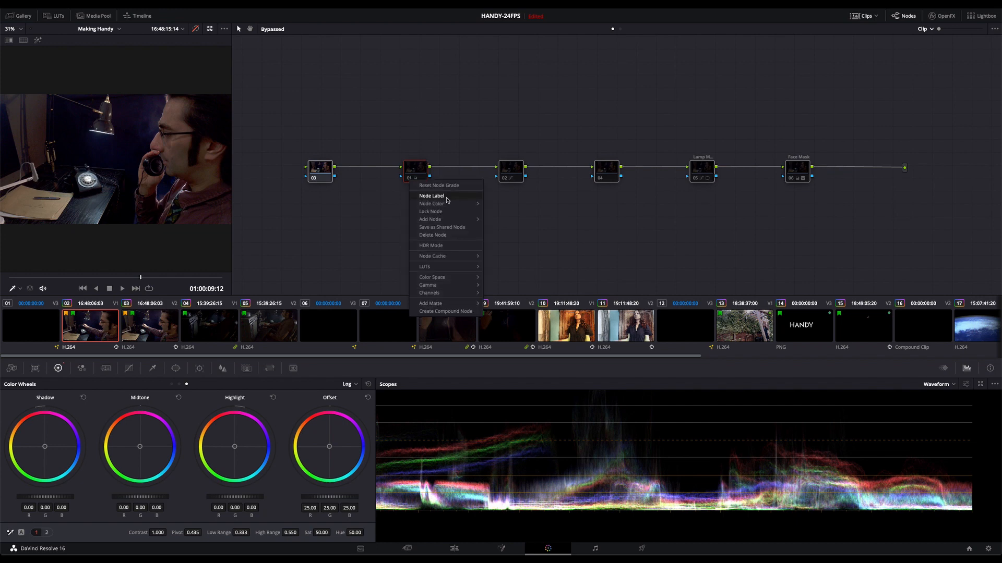
left_click(463, 131)
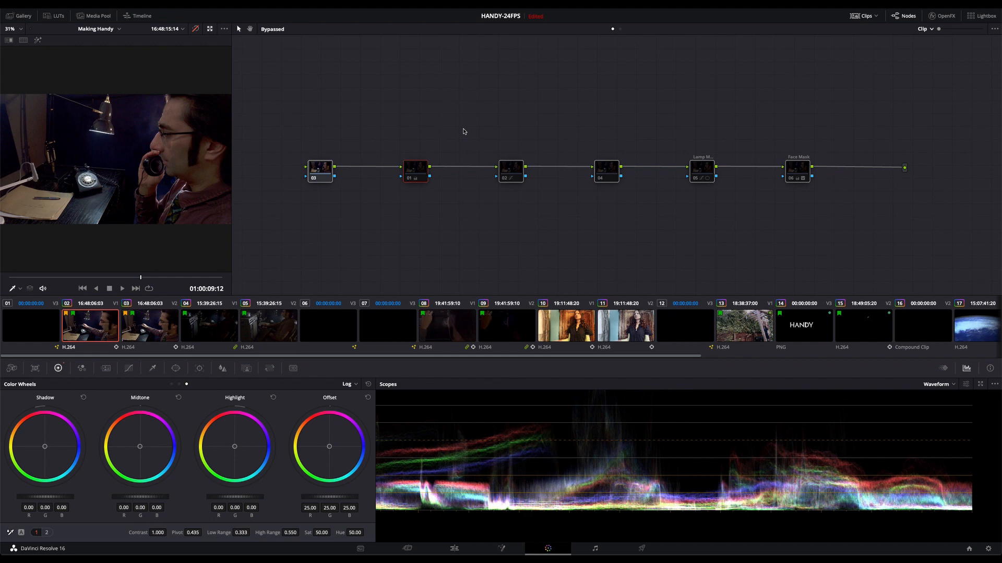
key("shift+d")
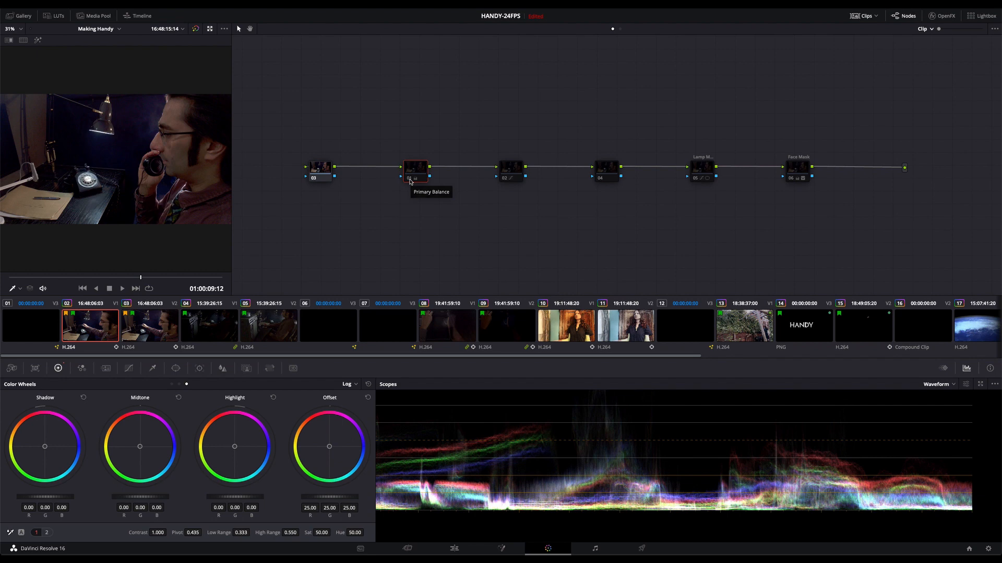
Re-enable node 01 and keep its color wheels in Log mode
key("ctrl+d")
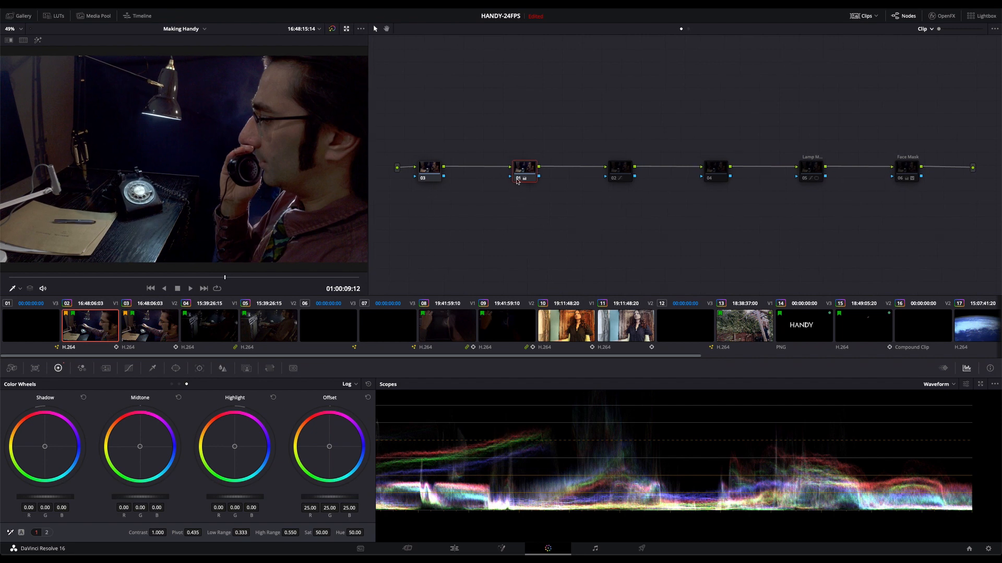
left_click(517, 180)
left_click(357, 385)
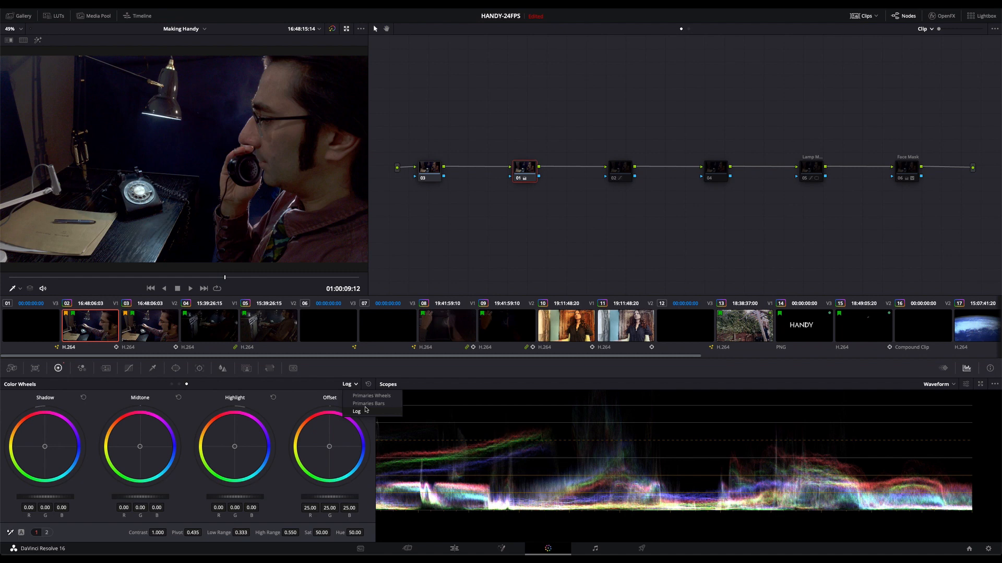
left_click(366, 411)
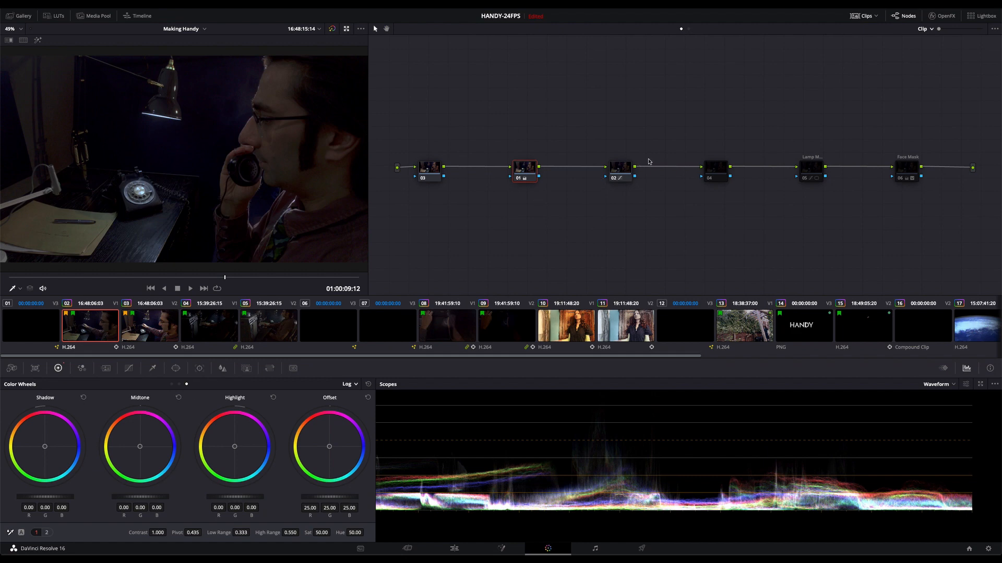
Examine node 02's custom curve and compare the image with the node off and on
left_click(626, 168)
left_click(128, 369)
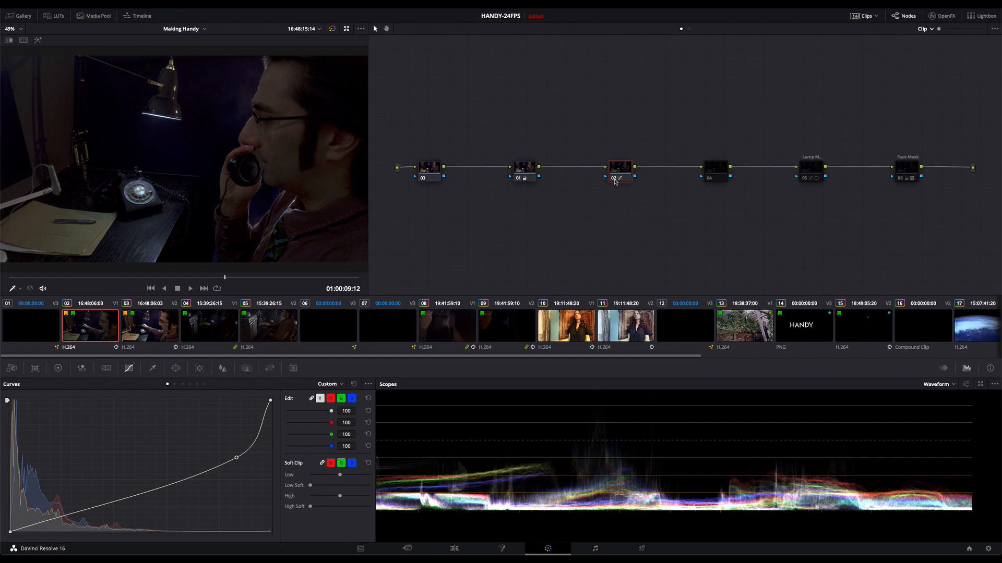
key("ctrl+d")
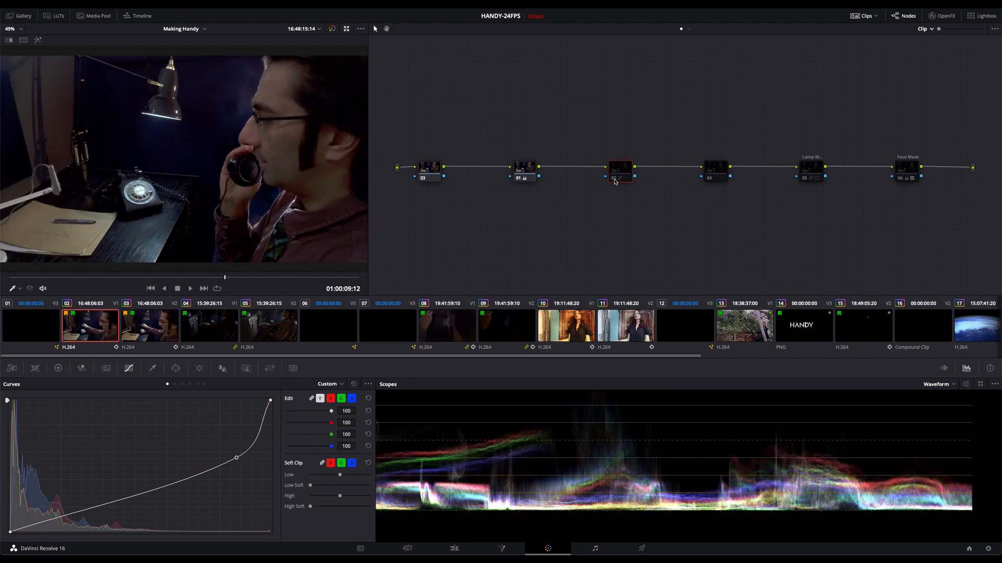
key("ctrl+d")
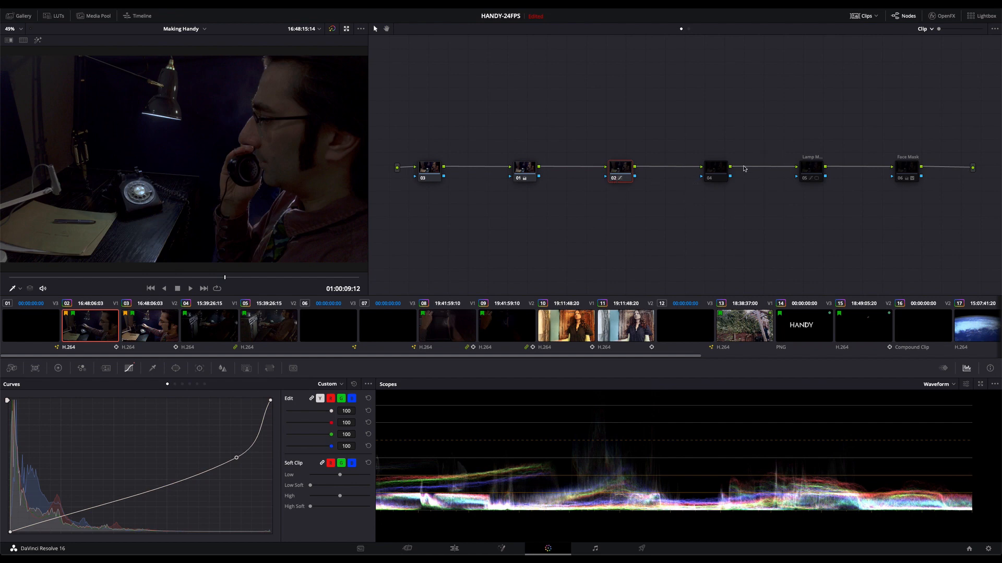
Re-enable node 04 and the Lamp Mask node, inspecting the lamp's power window and turning its viewer overlay off
left_click(711, 182)
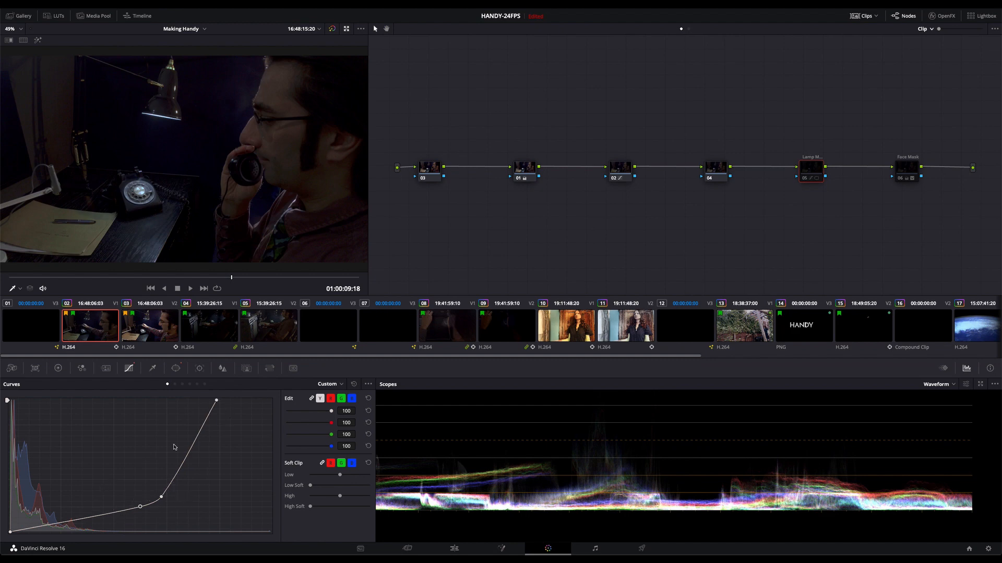
left_click(176, 369)
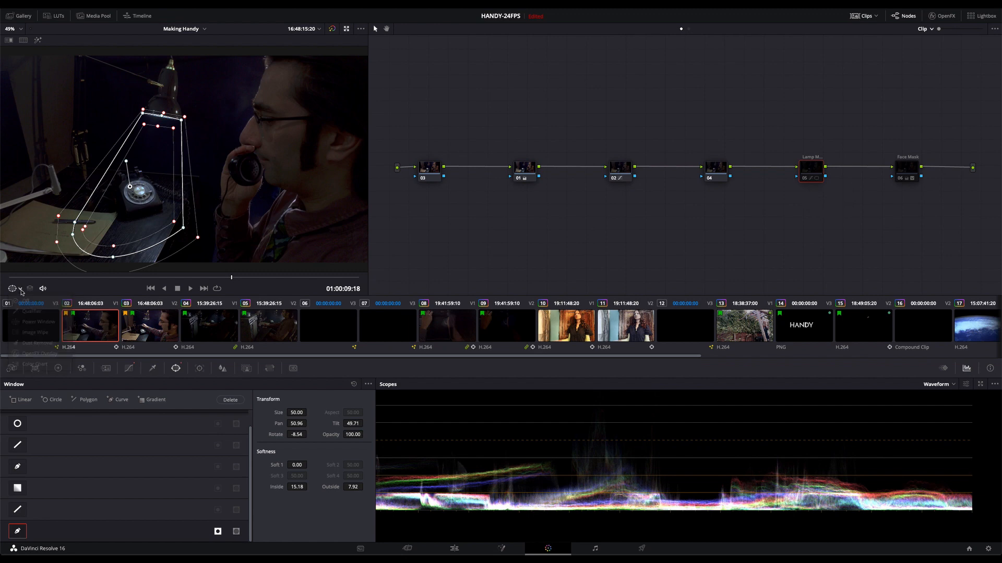
left_click(19, 290)
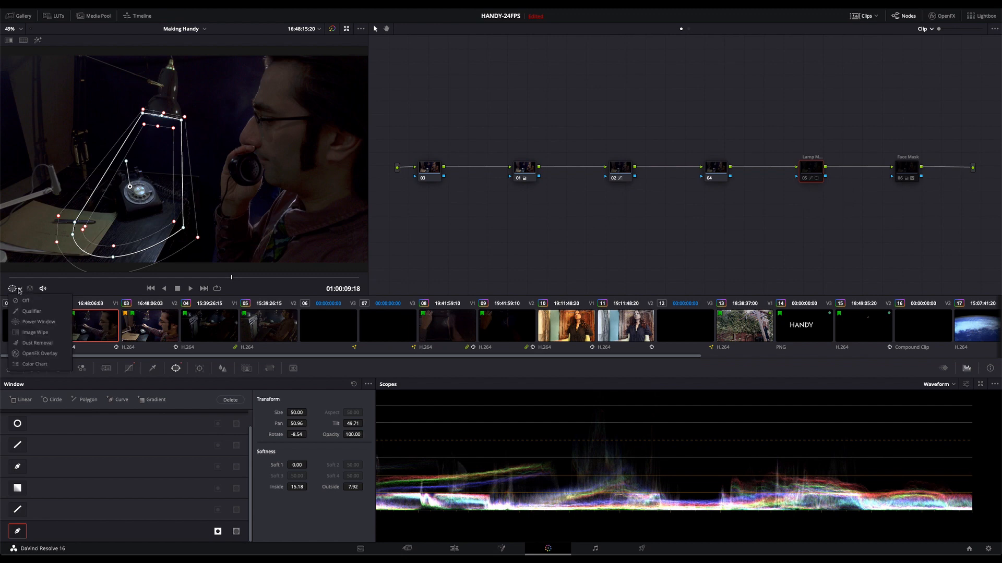
left_click(24, 302)
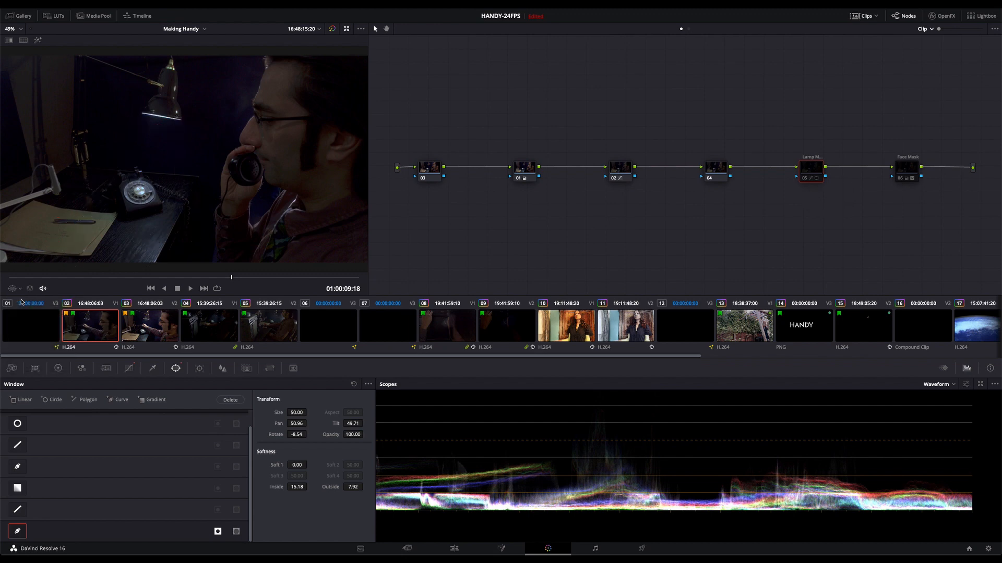
left_click(806, 179)
left_click(806, 179)
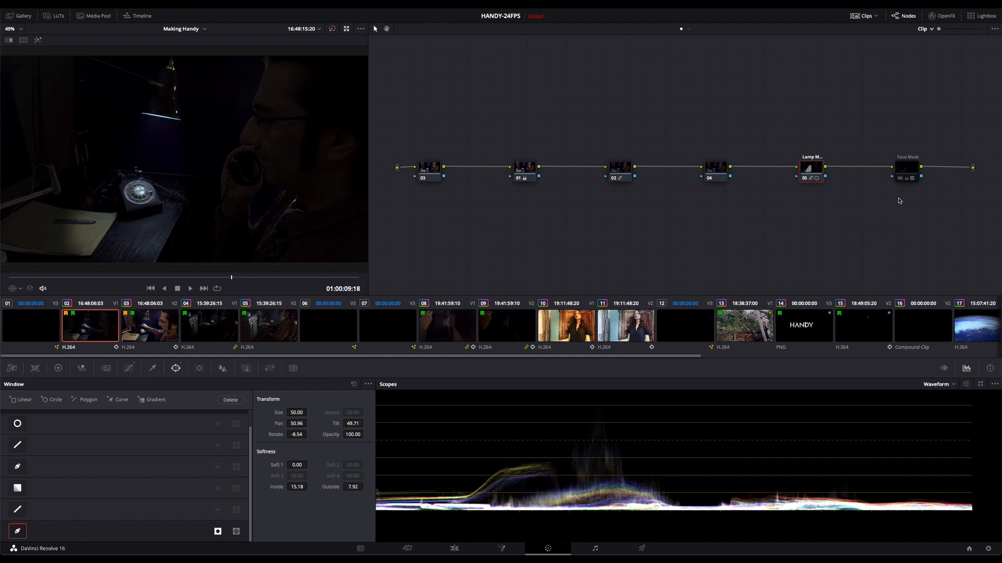
Select the Face Mask node and display its power window outline in the viewer
left_click(910, 170)
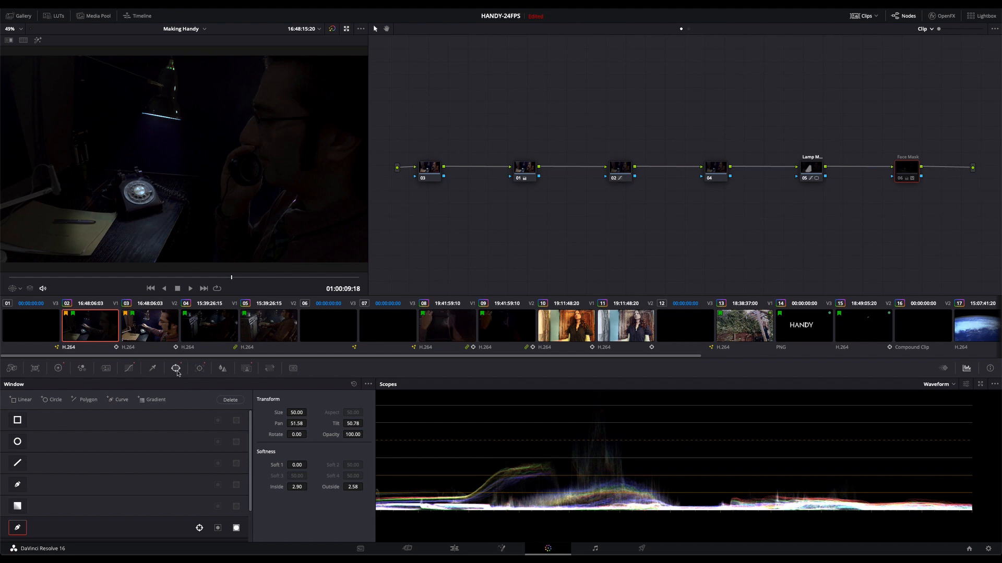
left_click(19, 289)
left_click(31, 321)
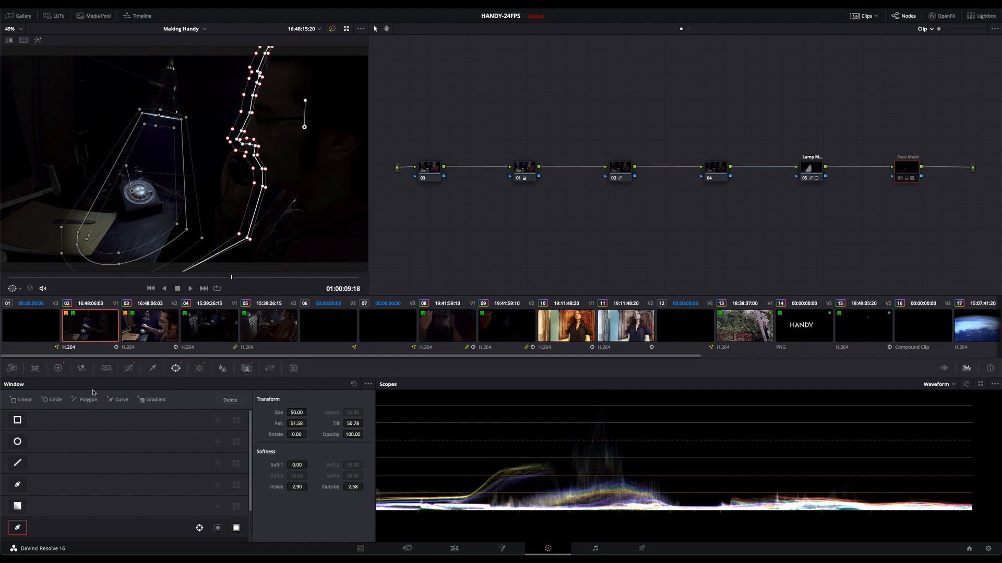
Look through the Face Mask node's color wheels and its Custom, hue, luminance and saturation curves, ending on Hue Vs Lum
left_click(58, 369)
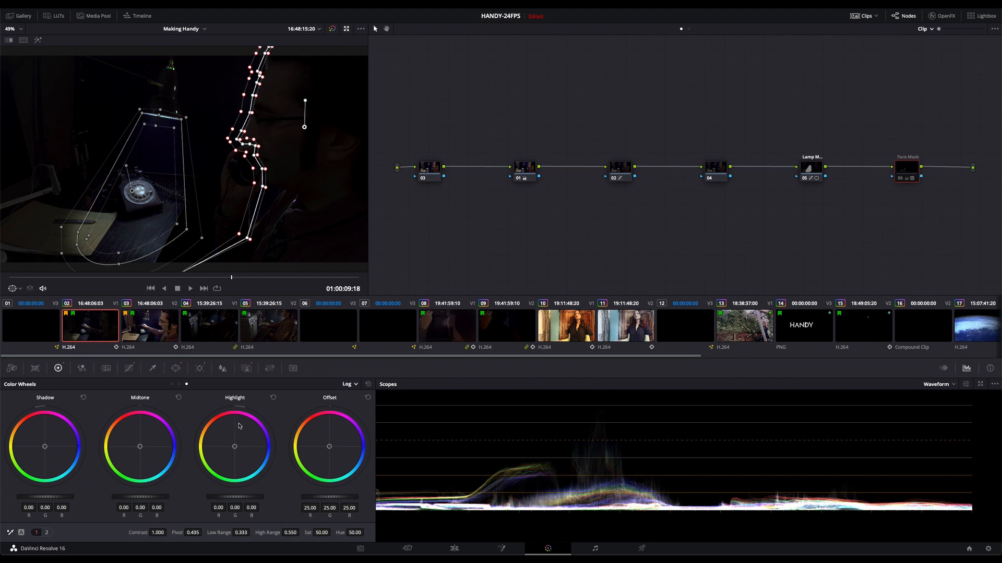
left_click(129, 369)
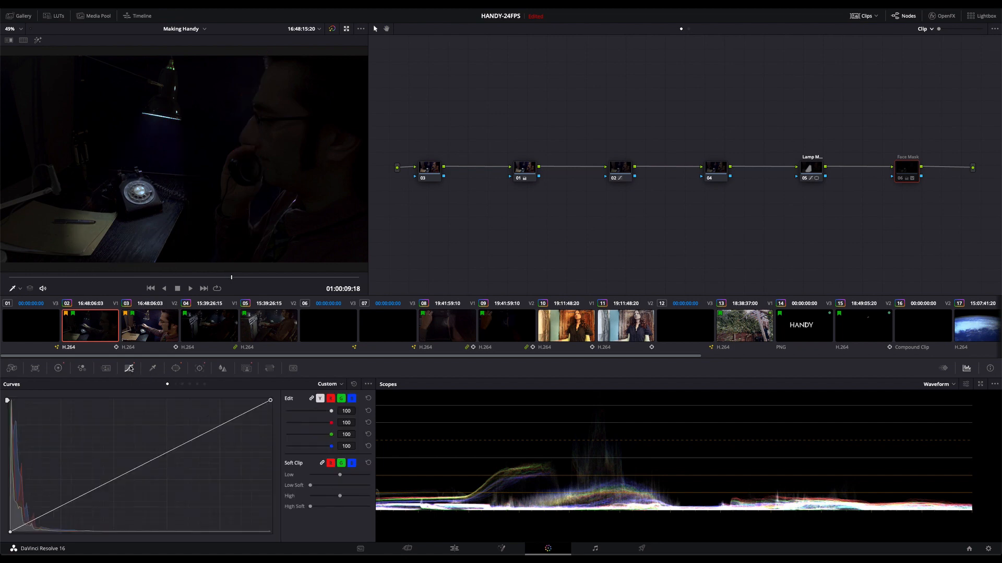
left_click(175, 385)
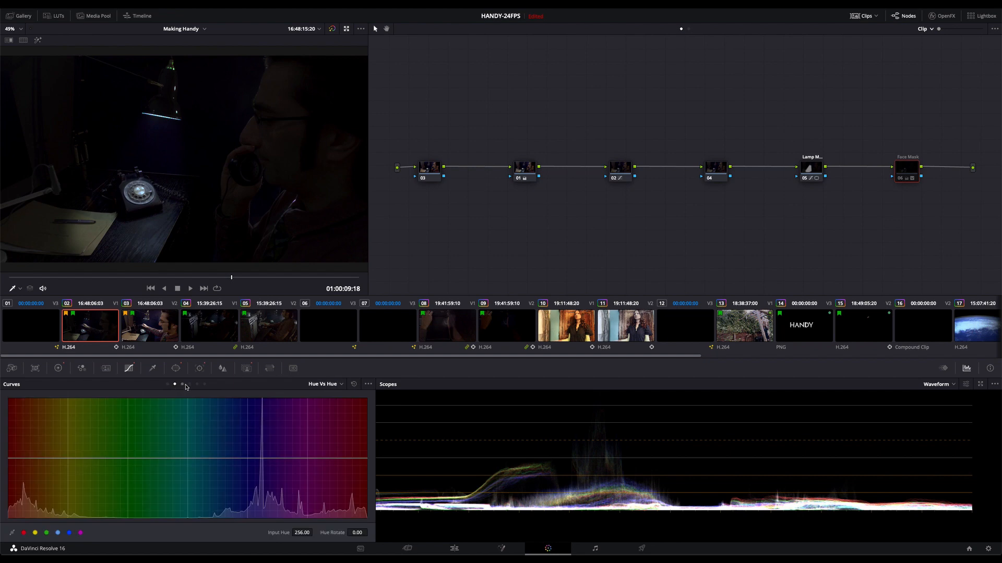
left_click(183, 385)
left_click(189, 385)
left_click(197, 384)
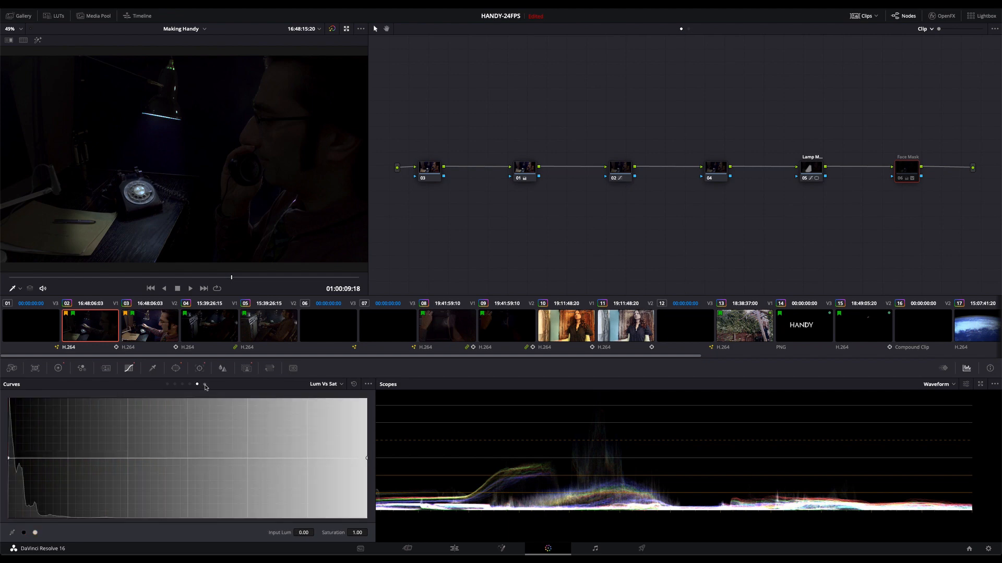
left_click(205, 384)
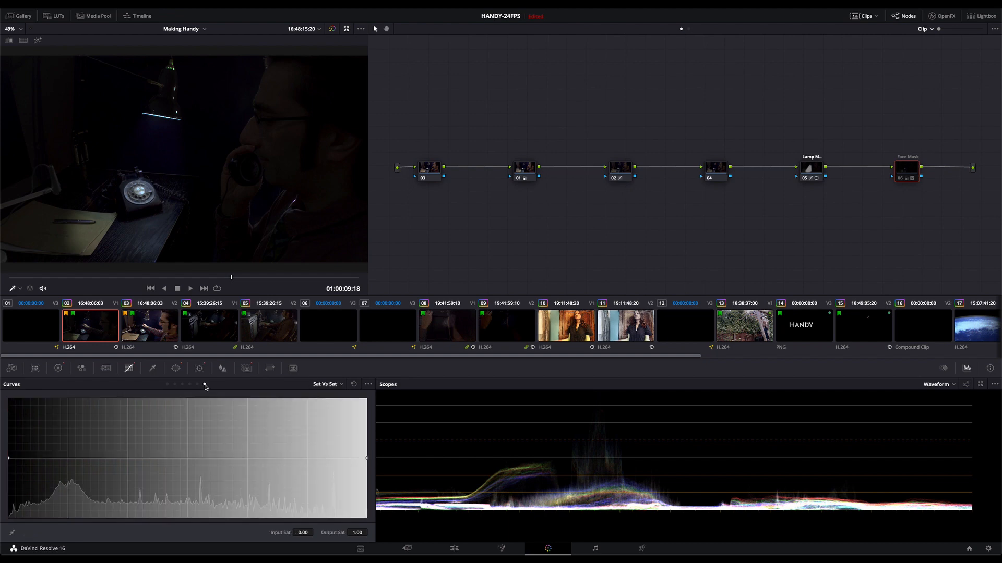
left_click(167, 385)
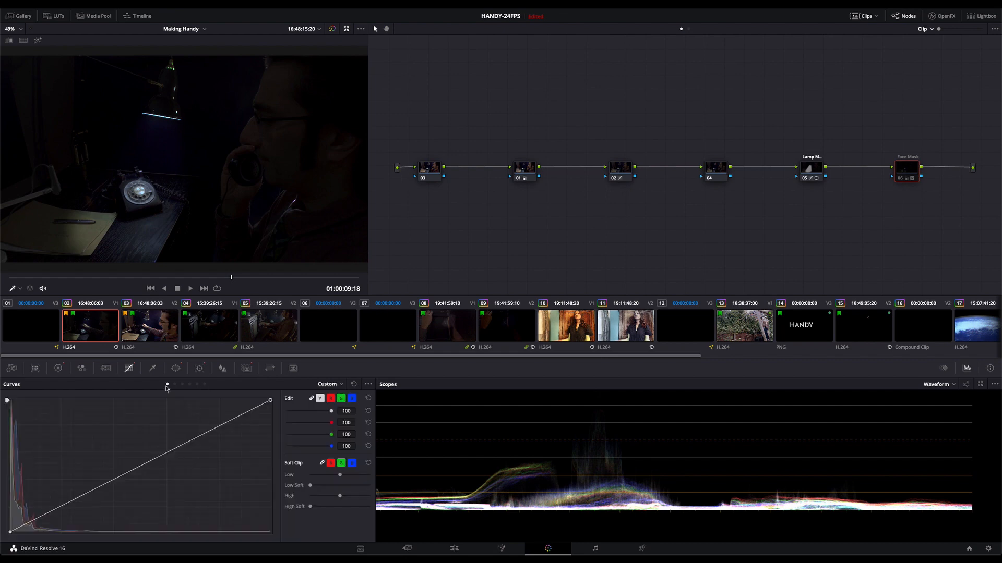
left_click(189, 384)
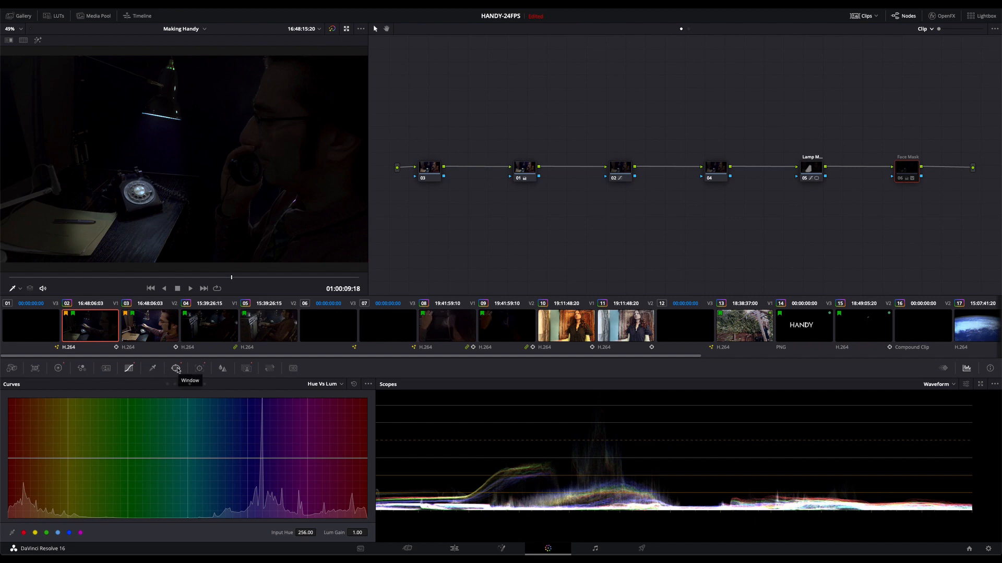
Examine the Face Mask node's power window and its tracking data, scrubbing through the clip to check how the mask follows the face
left_click(177, 369)
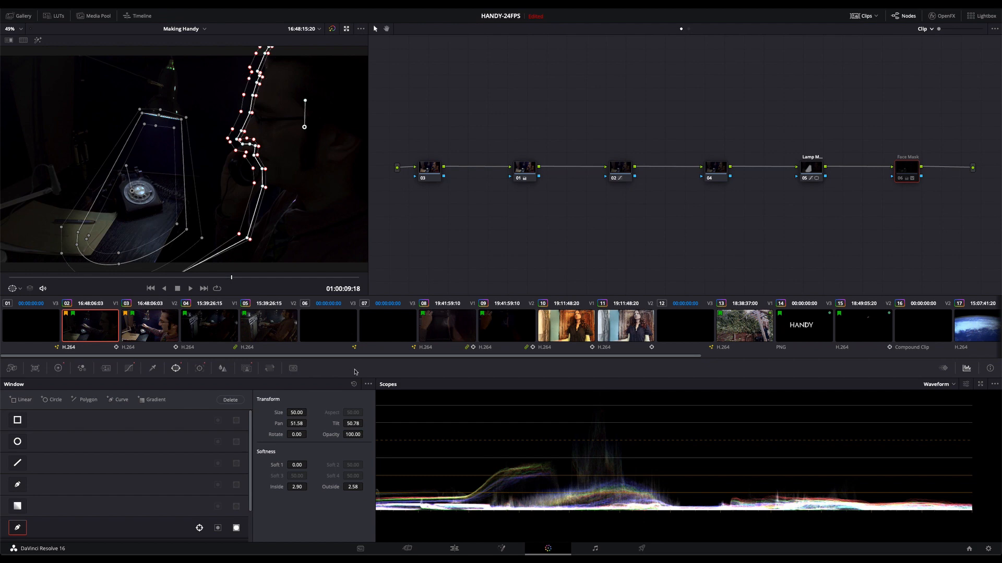
left_click(200, 369)
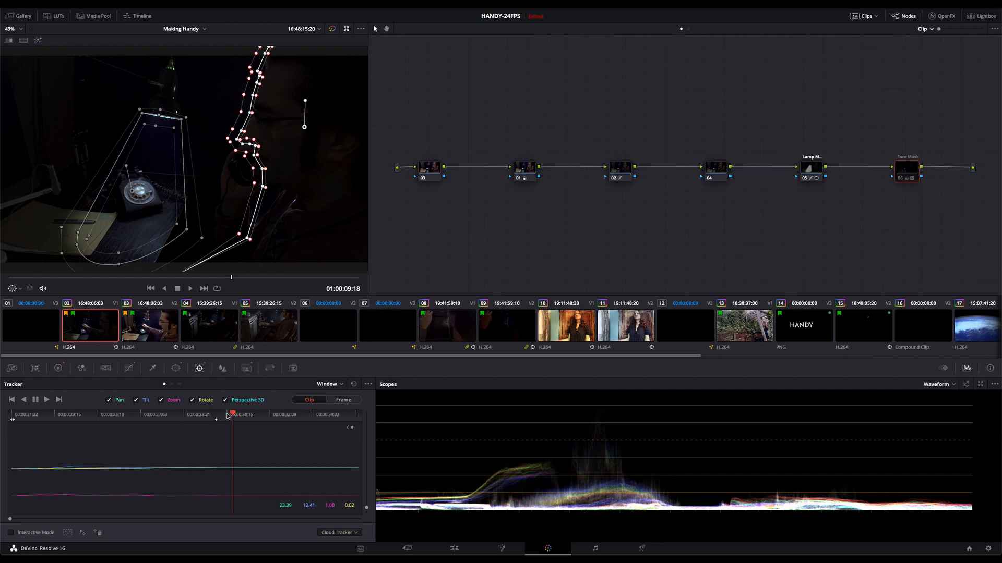
left_click(171, 415)
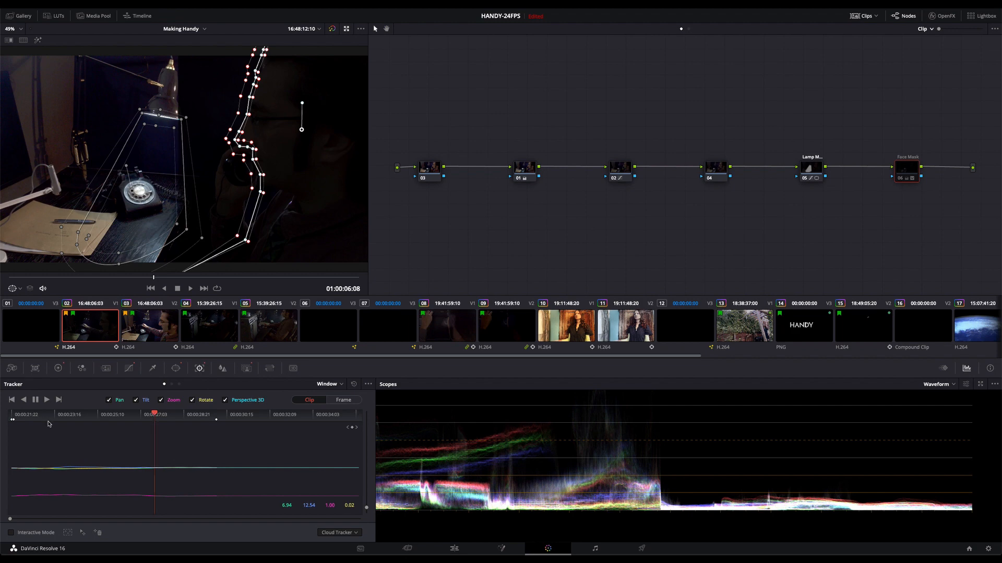
key("Left")
key("Left")
key("Left")
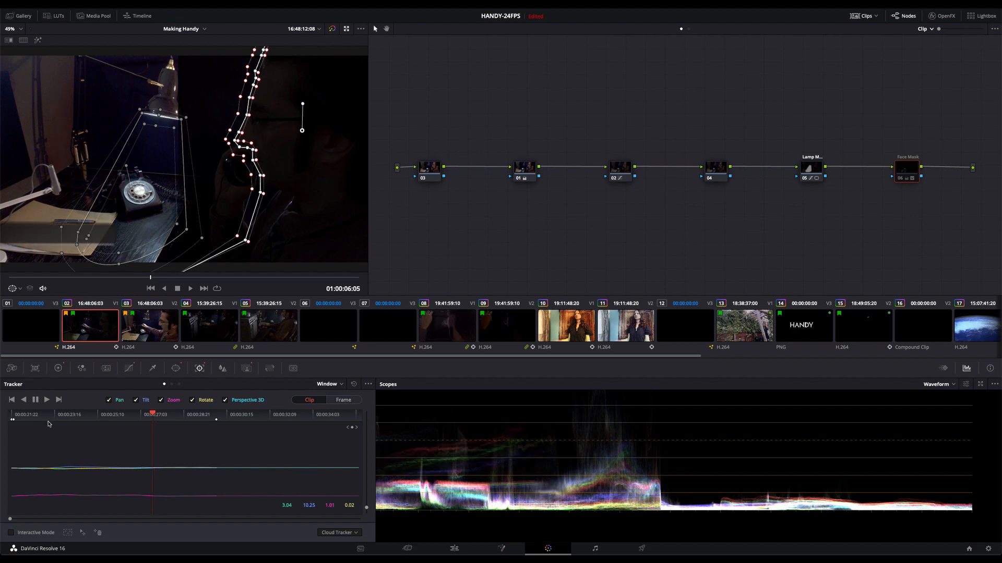
left_click(48, 423)
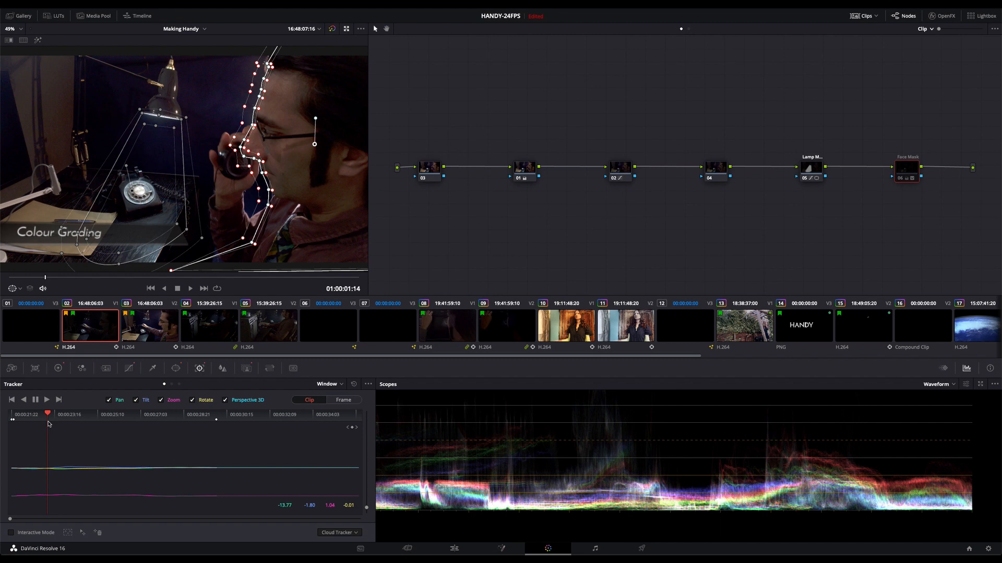
left_click_drag(48, 424, 229, 420)
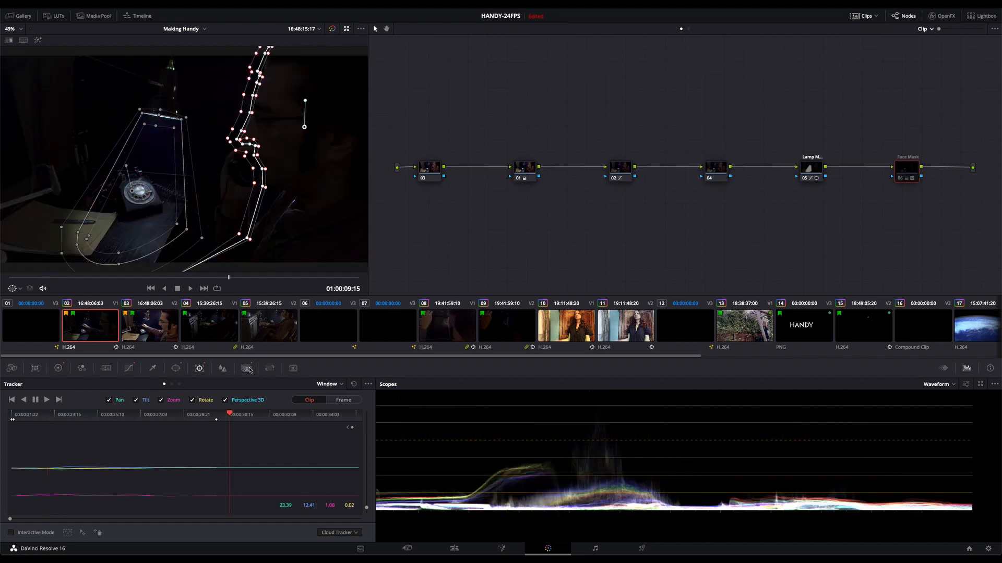
Check the Face Mask node's key settings, re-enable the node, and compare the shot with all grading bypassed and restored
left_click(247, 369)
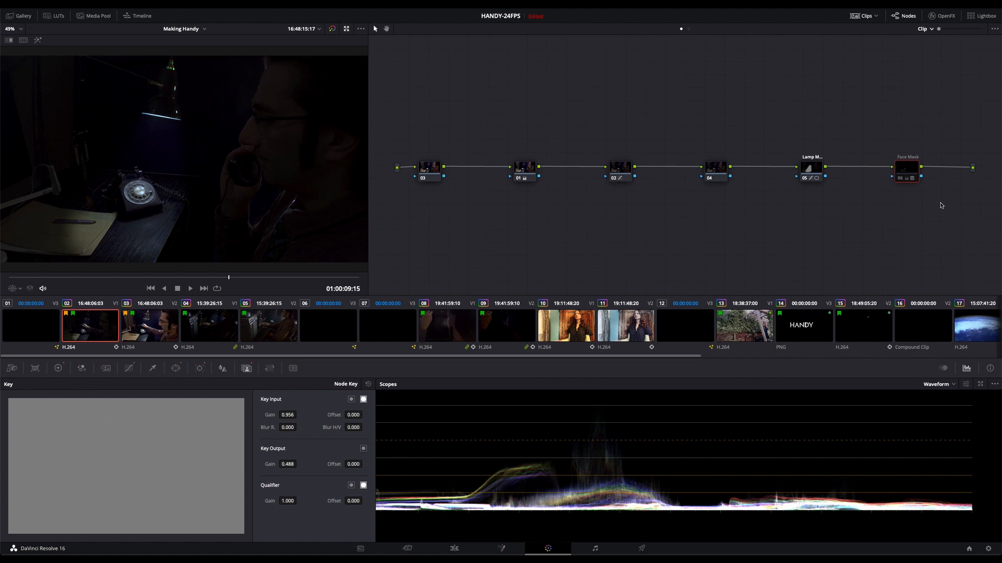
left_click(901, 178)
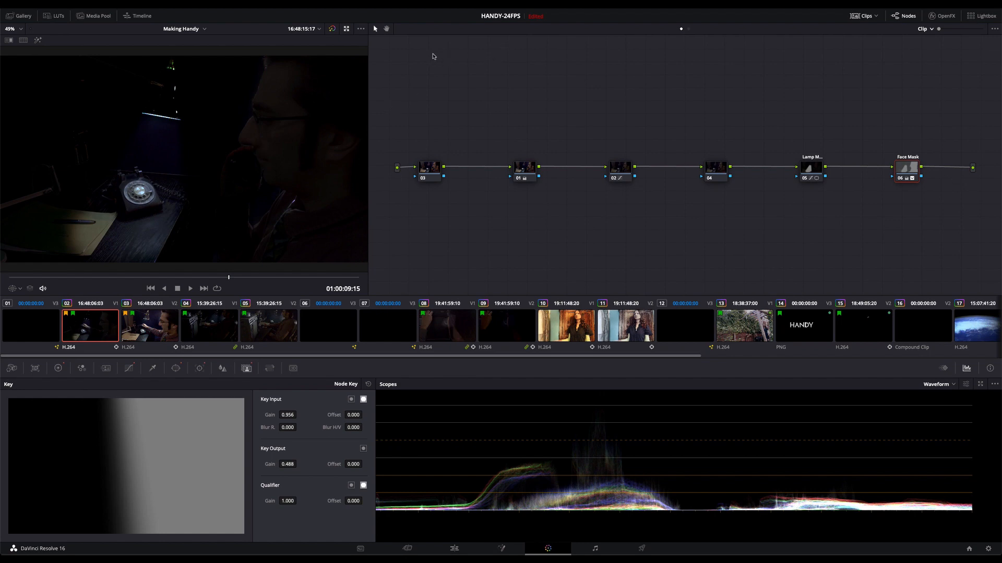
left_click(332, 30)
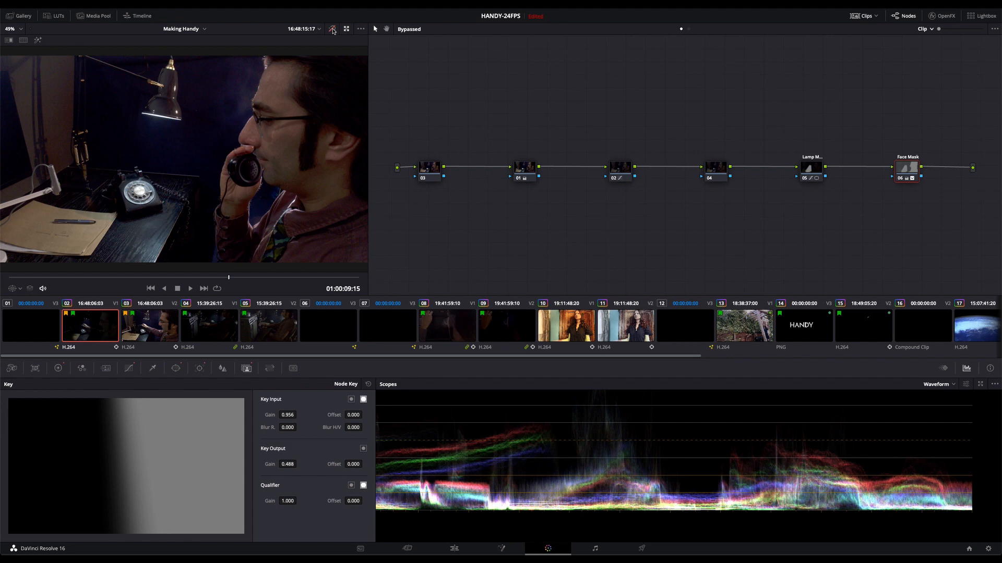
left_click(333, 30)
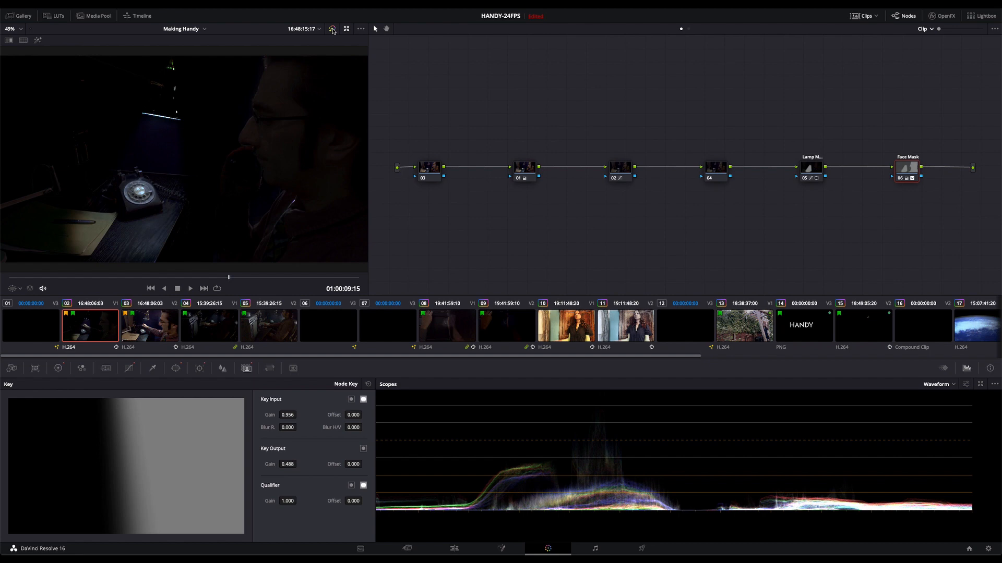
Show clip 04's Group Post-Clip node graph and line up the disabled NR node in front of node 01
left_click(214, 324)
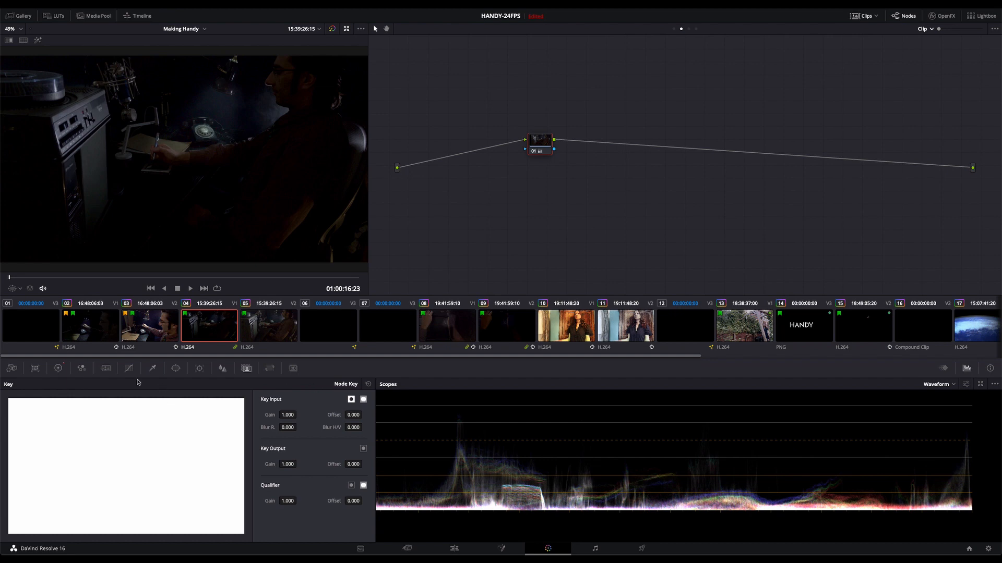
left_click(58, 368)
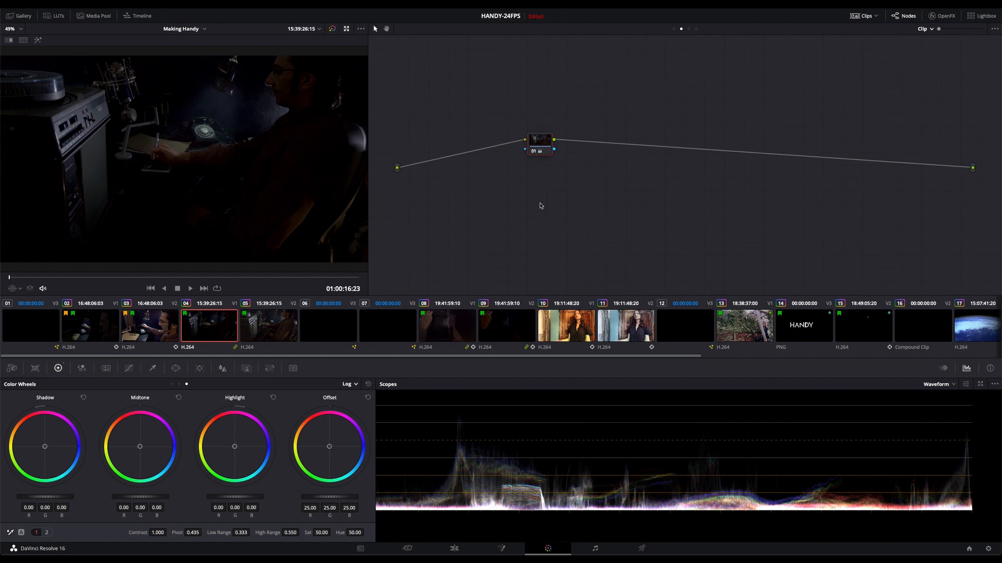
left_click(931, 29)
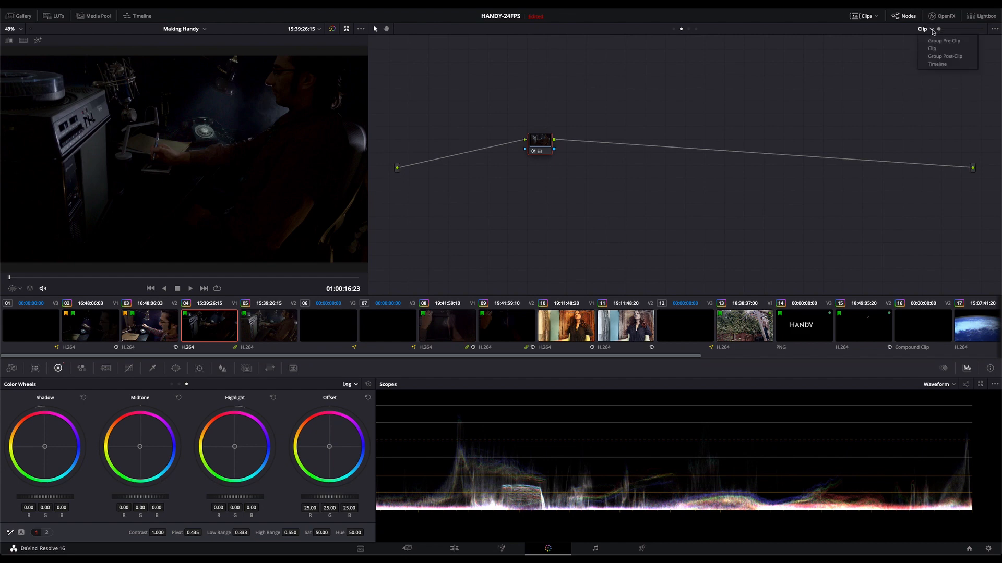
left_click(950, 60)
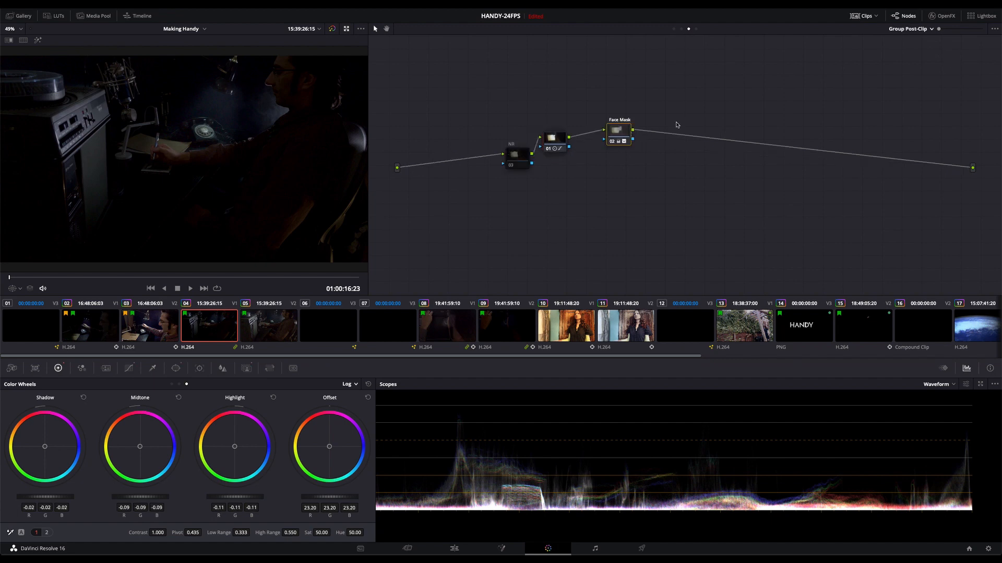
left_click(516, 155)
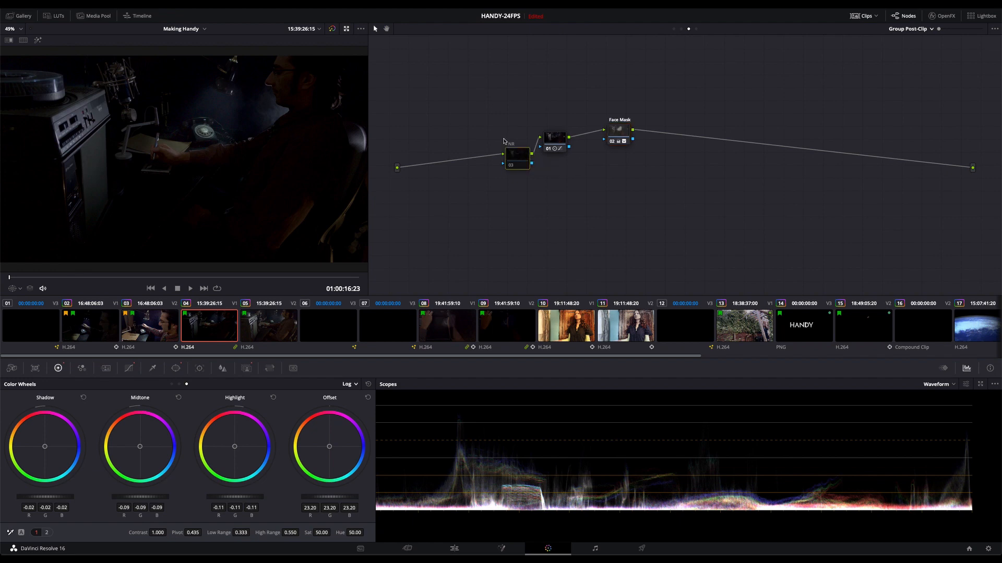
left_click_drag(511, 161, 500, 146)
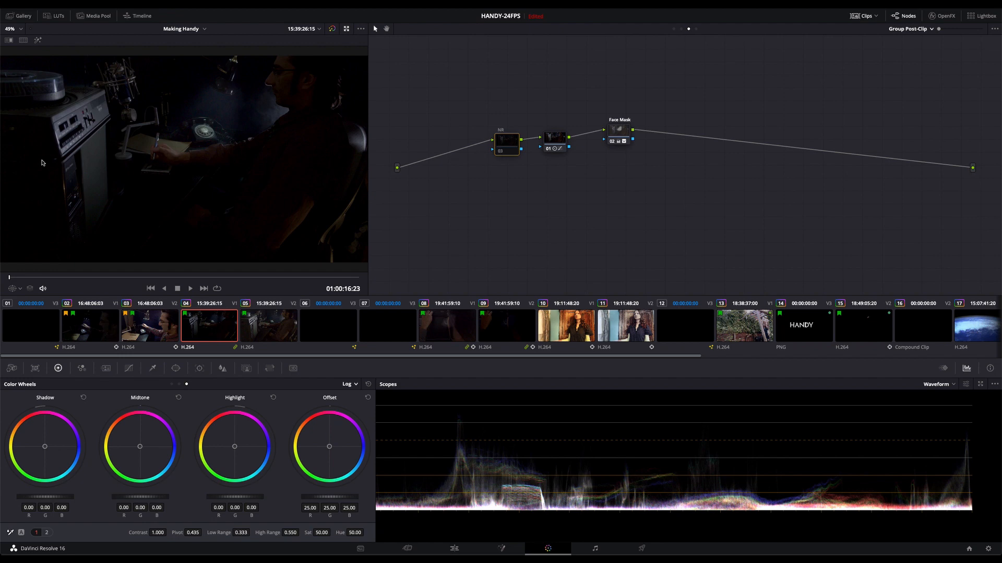
View clip 04 with grading bypassed, disable group node 01 and the Face Mask node, and turn the bypass off
key("shift+d")
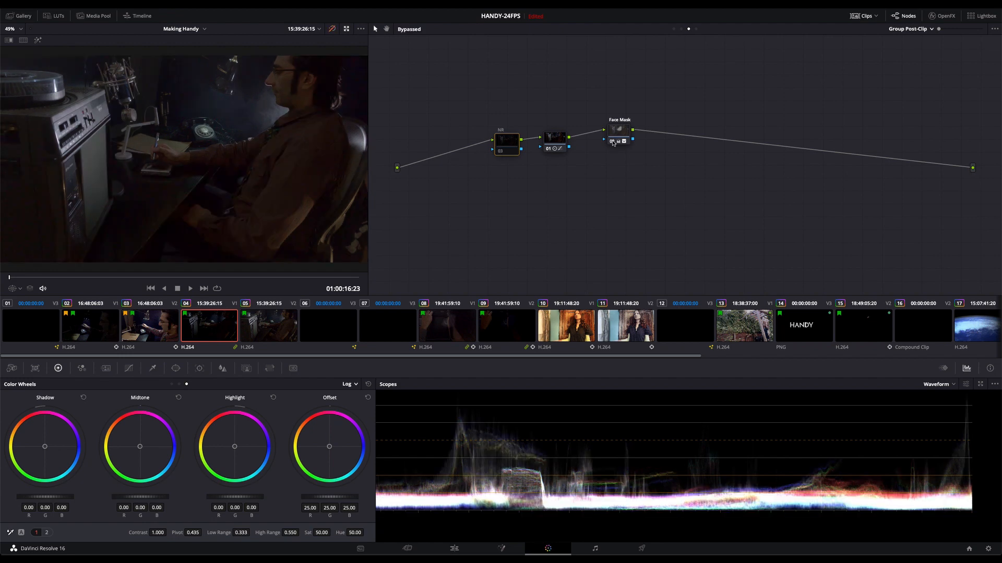
left_click(549, 152)
left_click(613, 144)
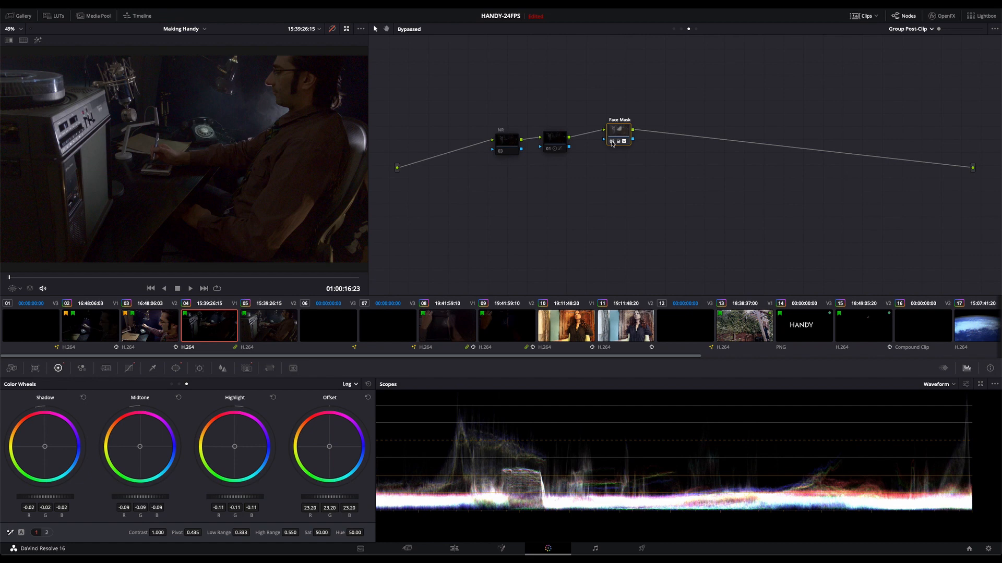
left_click(612, 142)
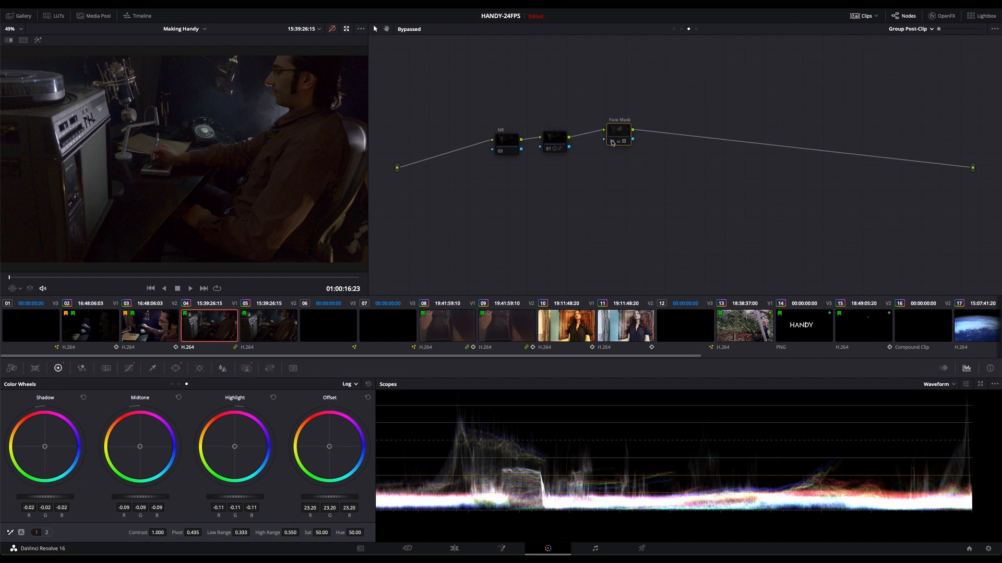
left_click(612, 141)
key("ctrl+d")
left_click(331, 29)
Re-enable group node 01 and the Face Mask node, inspecting the Face Mask's power windows and turning their viewer overlay off
left_click(552, 140)
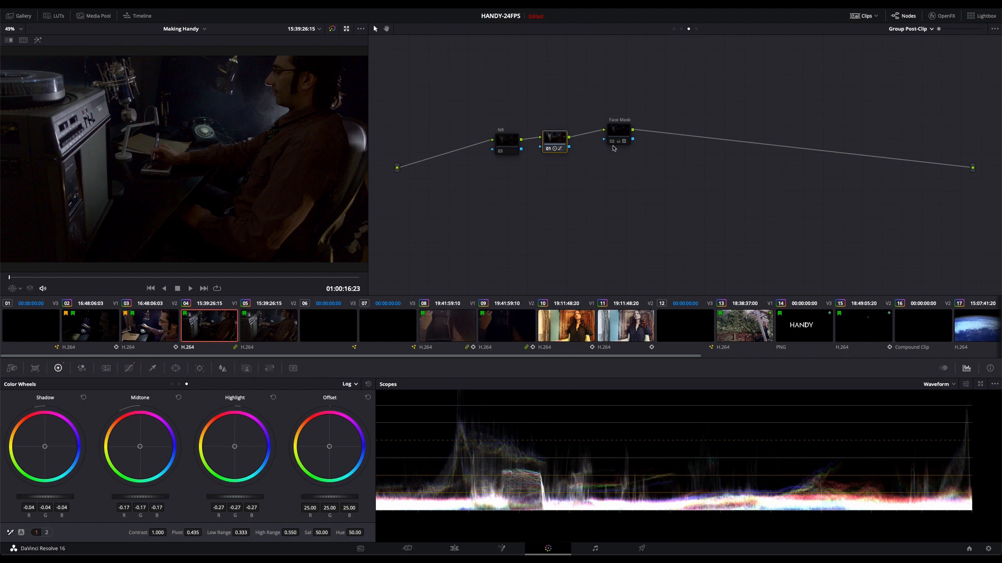
mouse_move(612, 145)
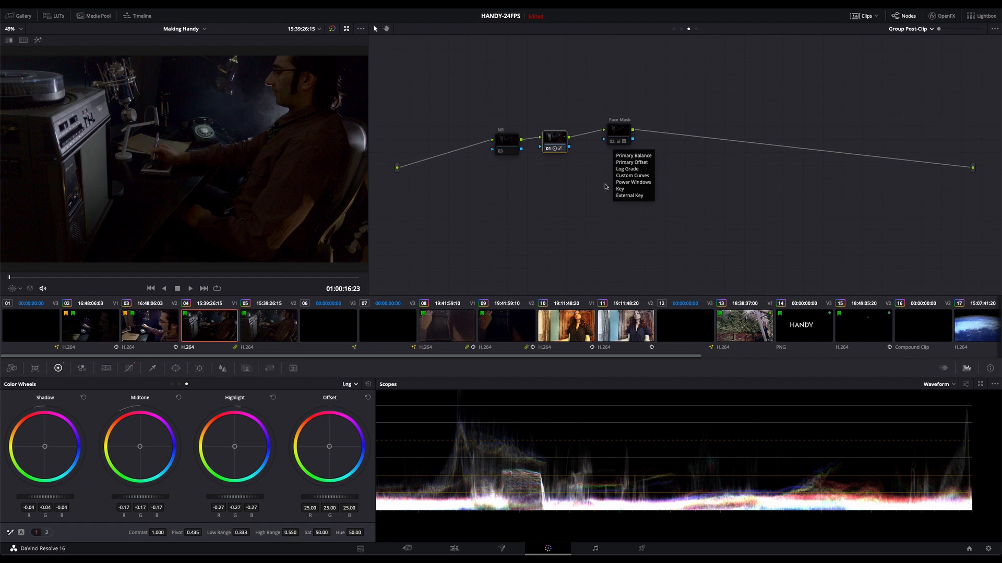
left_click(621, 132)
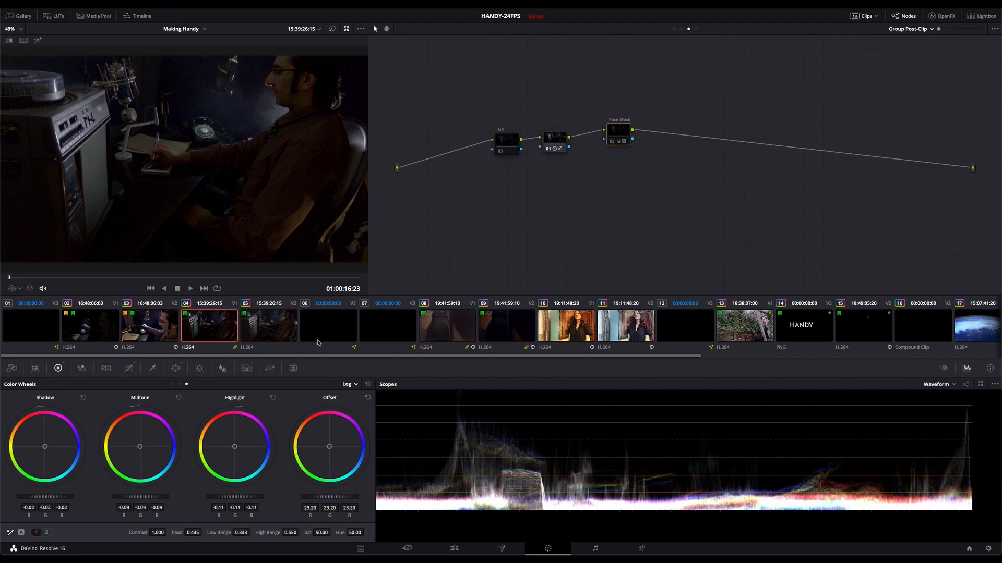
left_click(176, 368)
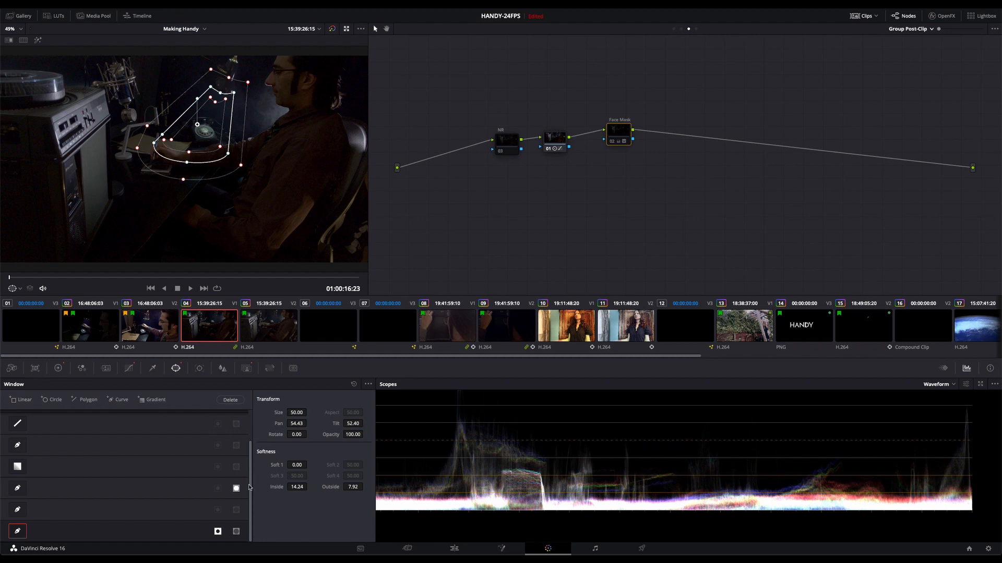
left_click_drag(250, 487, 255, 417)
scroll(235, 531, "down", 2)
left_click(19, 289)
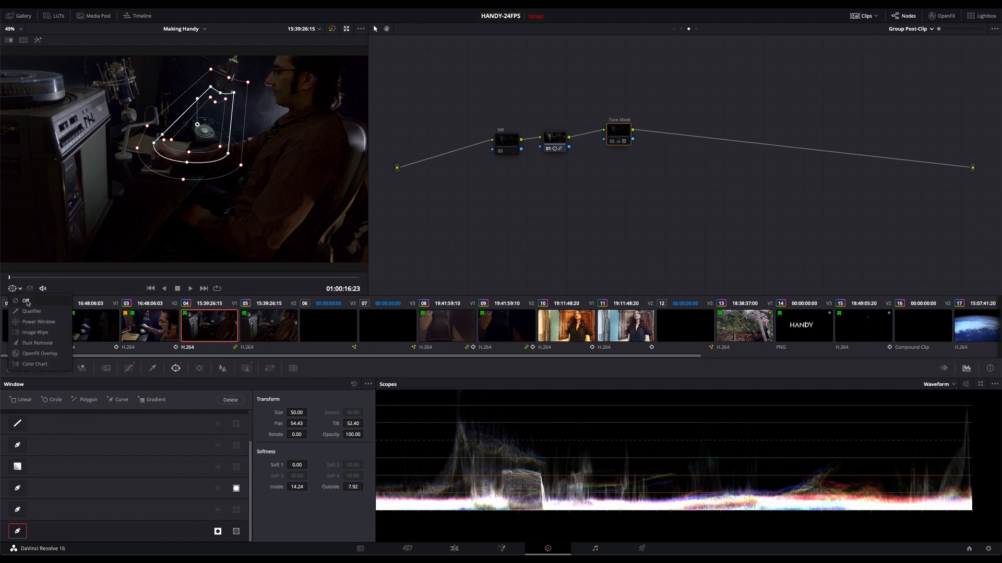
left_click(27, 302)
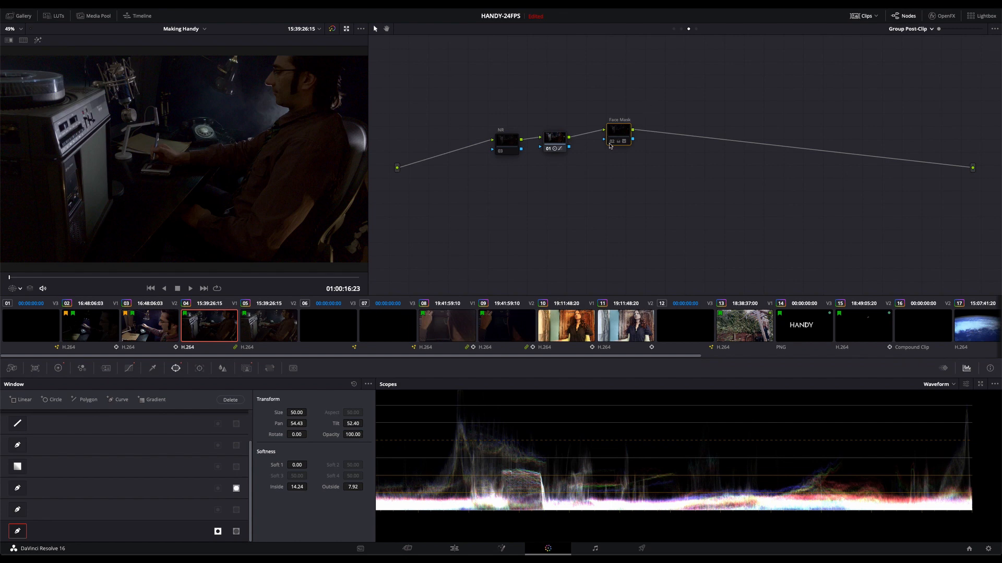
left_click(609, 144)
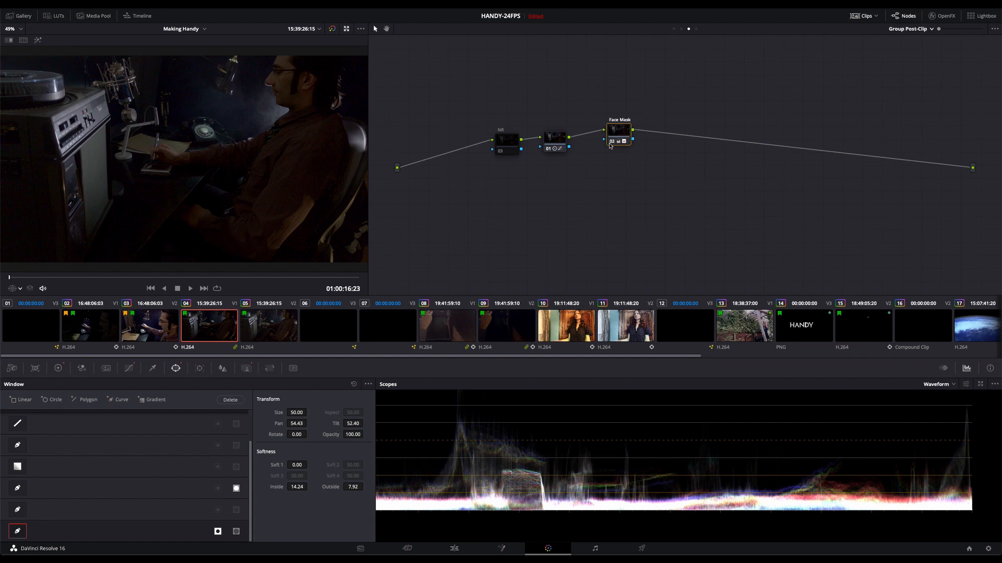